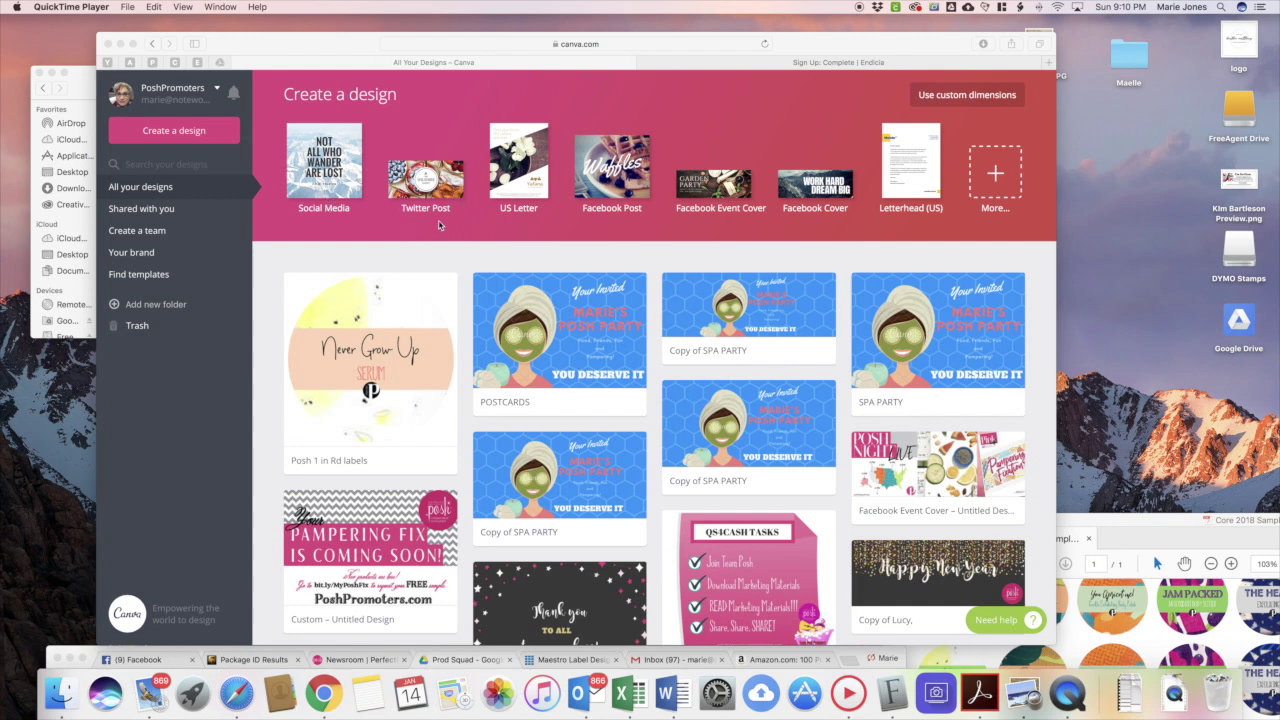
pyautogui.click(963, 98)
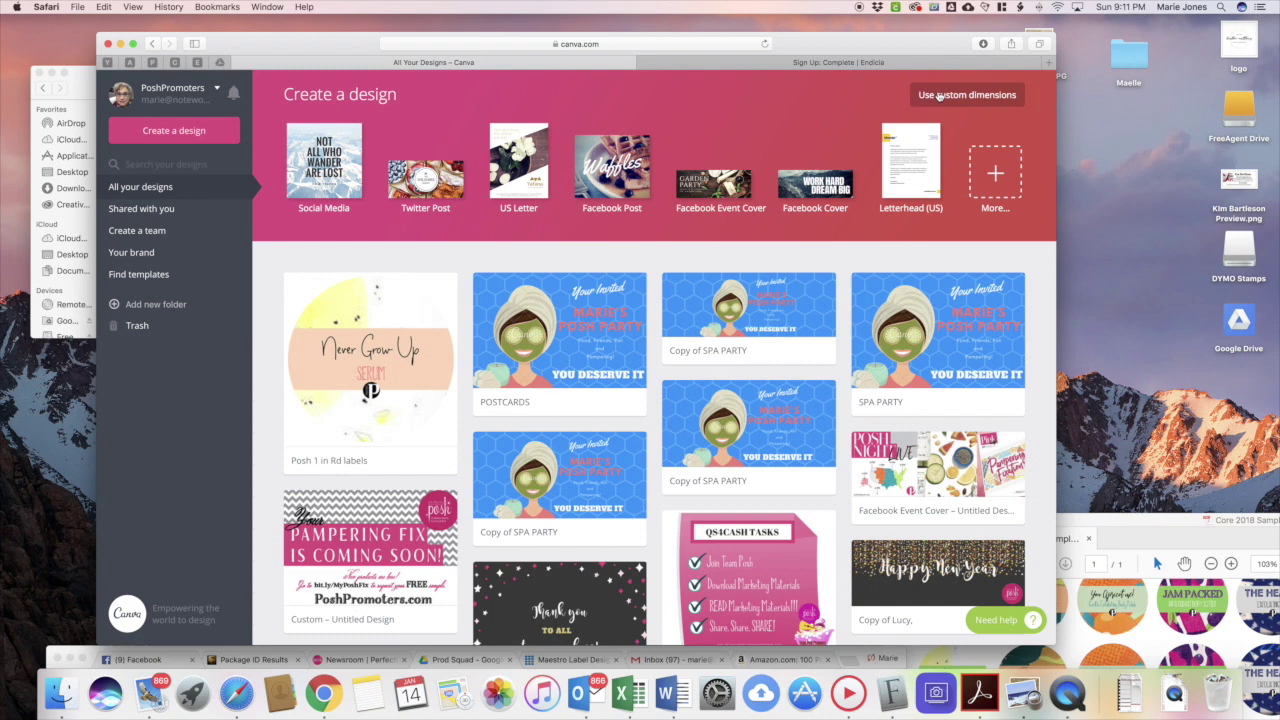
pyautogui.click(940, 96)
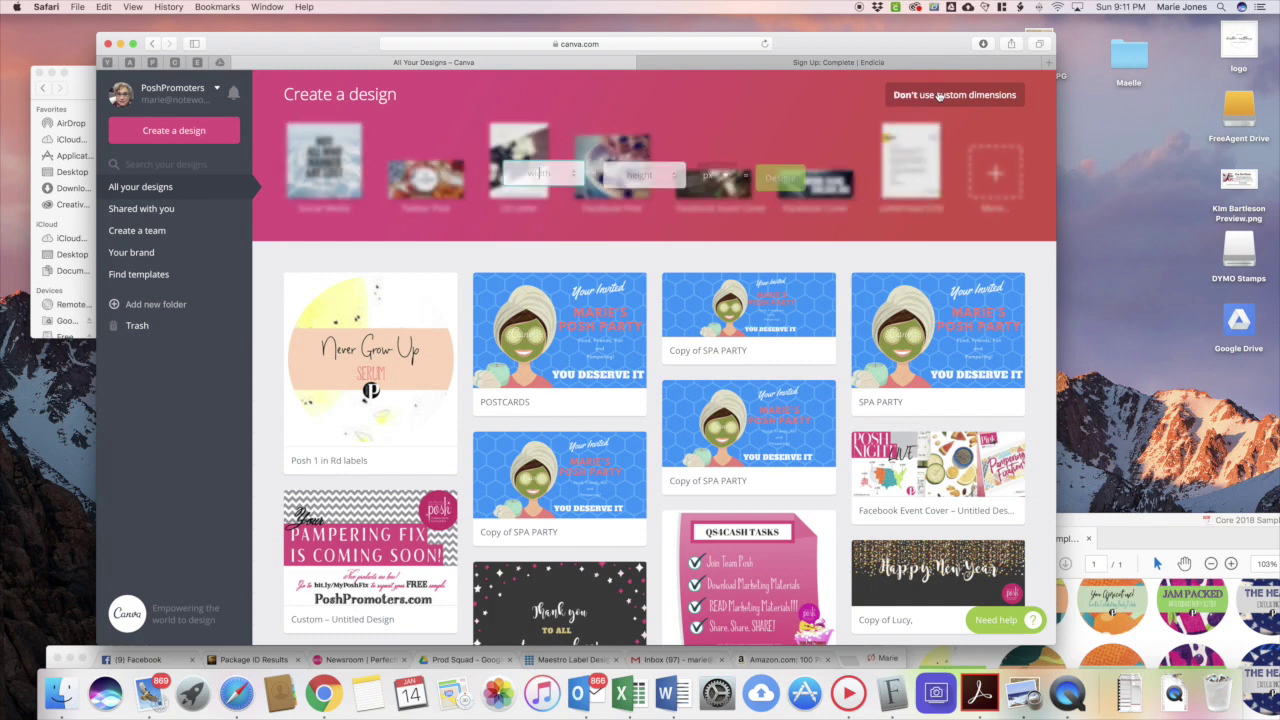
pyautogui.click(716, 172)
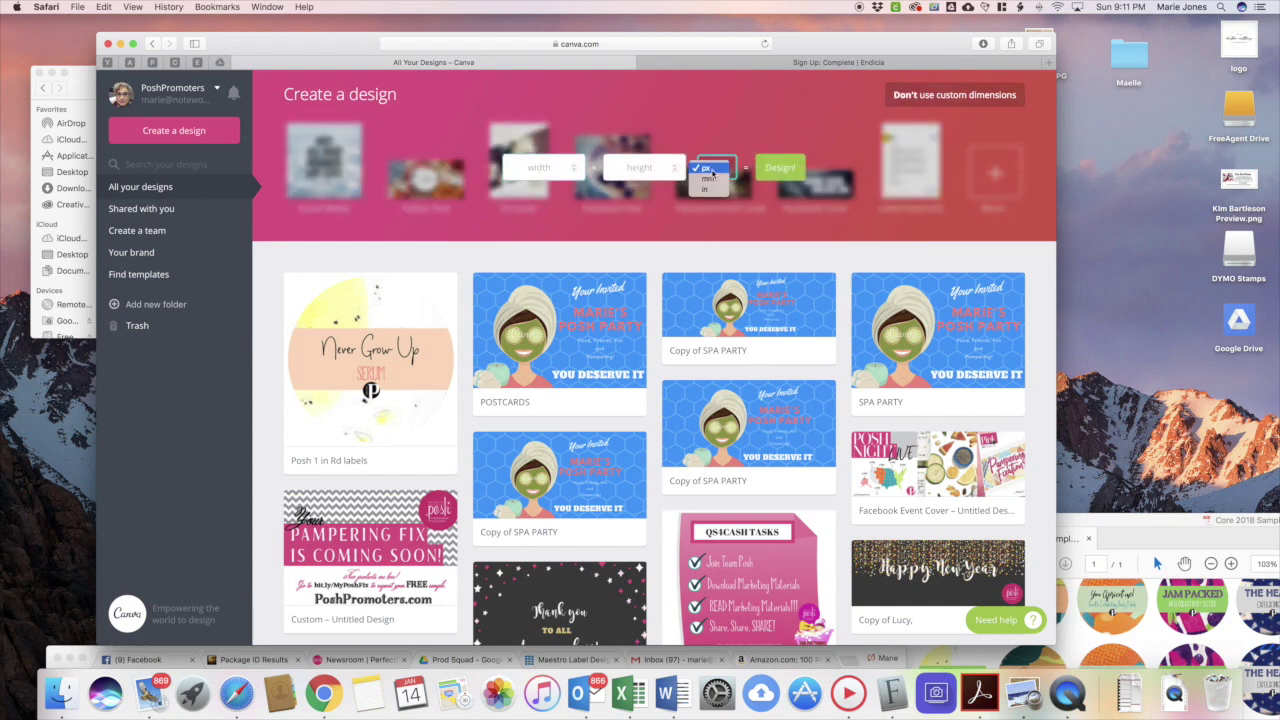
pyautogui.click(705, 189)
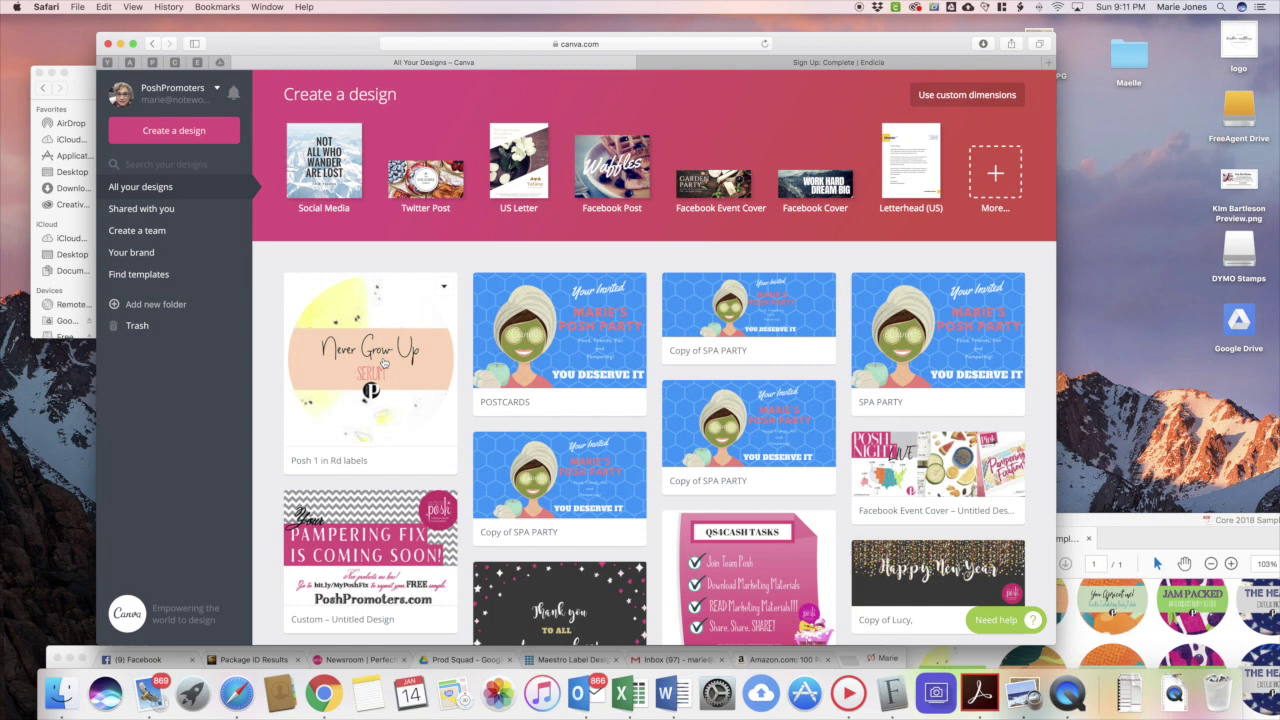
# Open the "Posh 1 in Rd labels" design and examine the finished "You Apricot me!" and "Jam Packed" labels on pages 10 and 11.
pyautogui.click(383, 364)
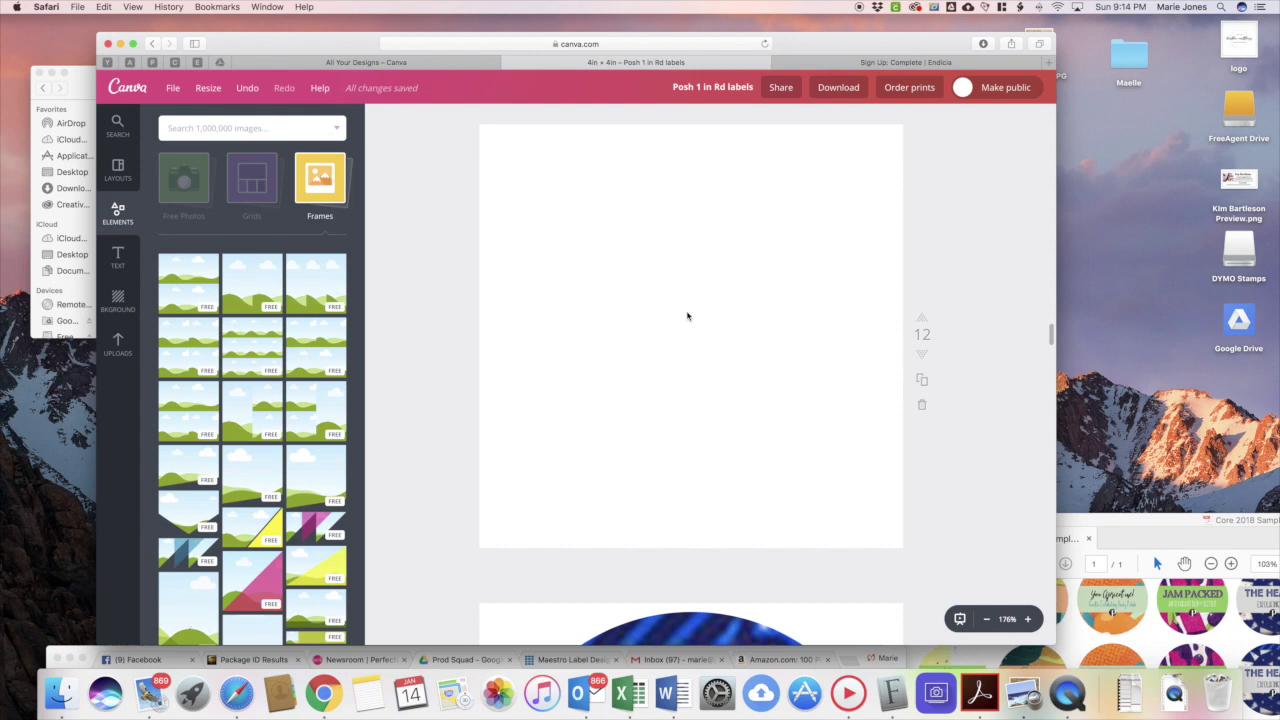
pyautogui.scroll(10, 687, 316)
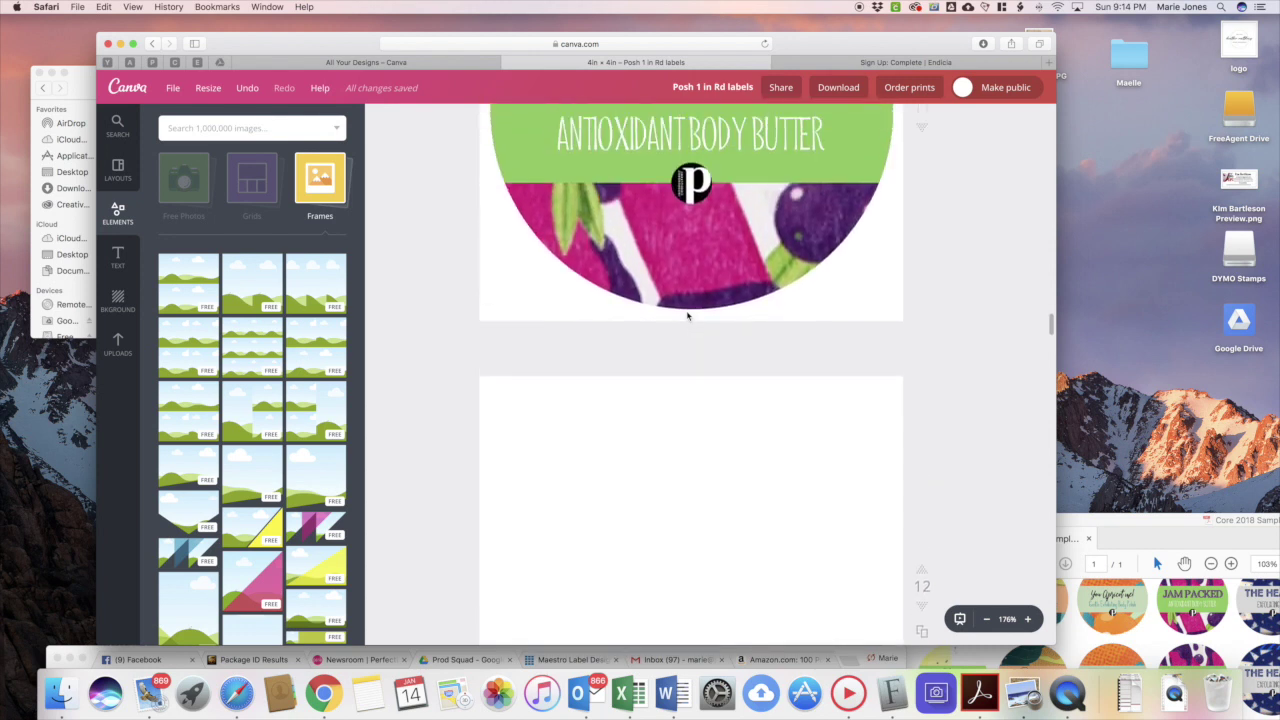
pyautogui.scroll(10, 687, 316)
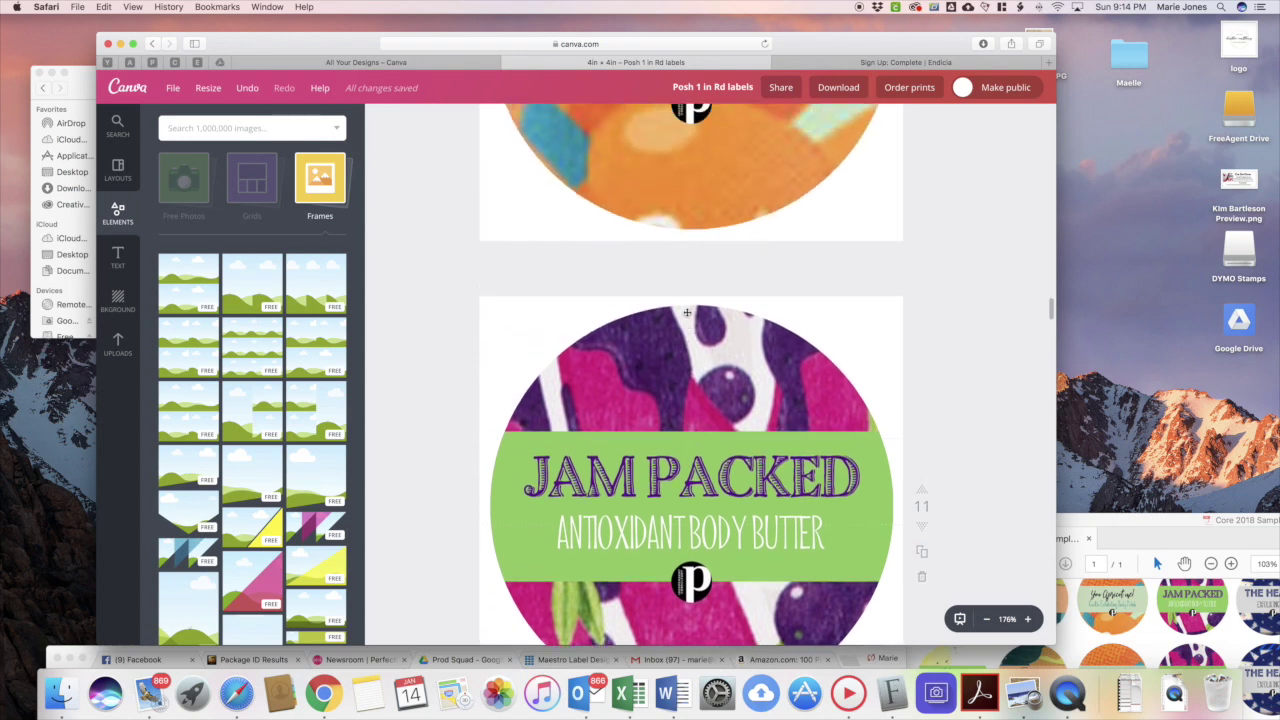
pyautogui.scroll(4, 687, 316)
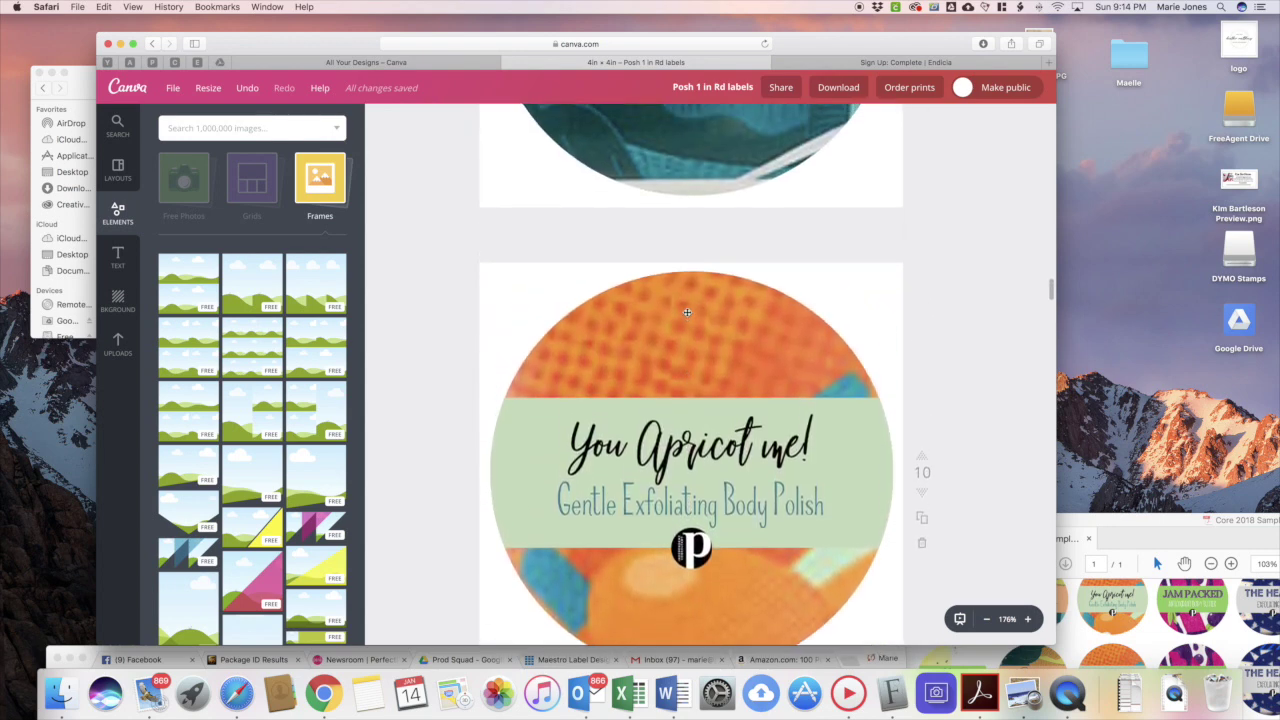
pyautogui.scroll(-8, 687, 313)
pyautogui.scroll(-5, 687, 313)
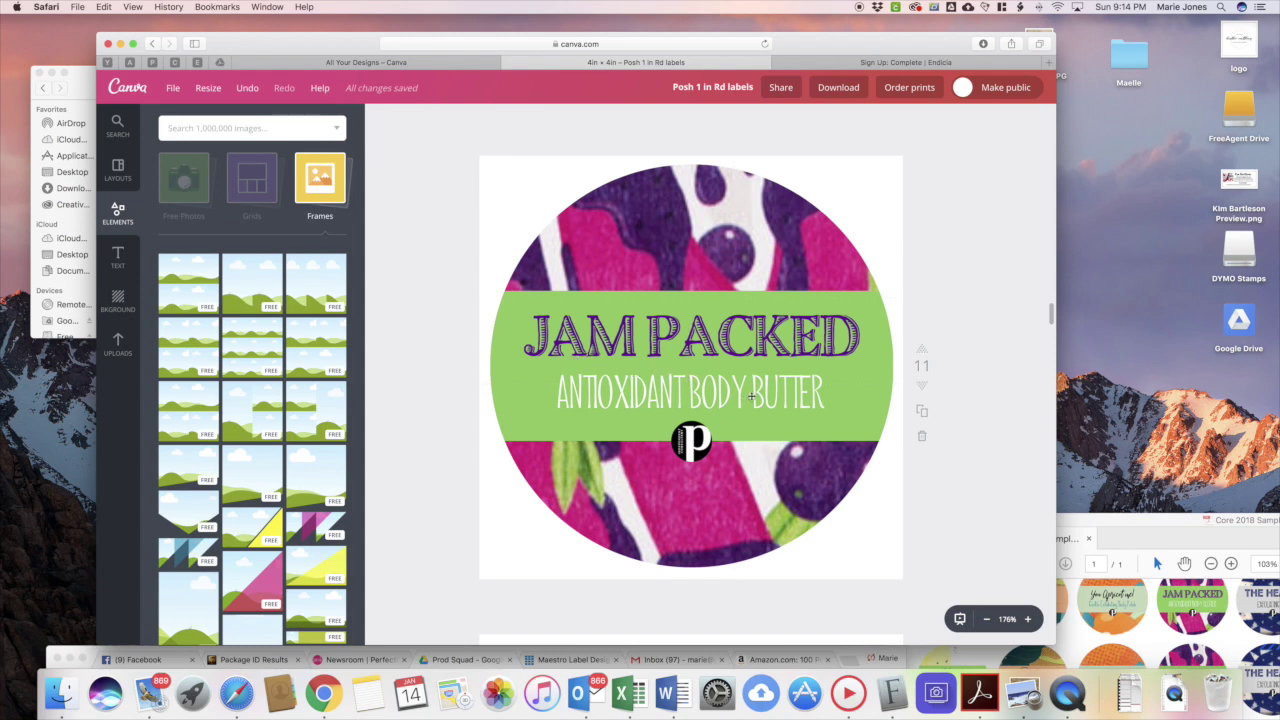
pyautogui.scroll(-4, 751, 396)
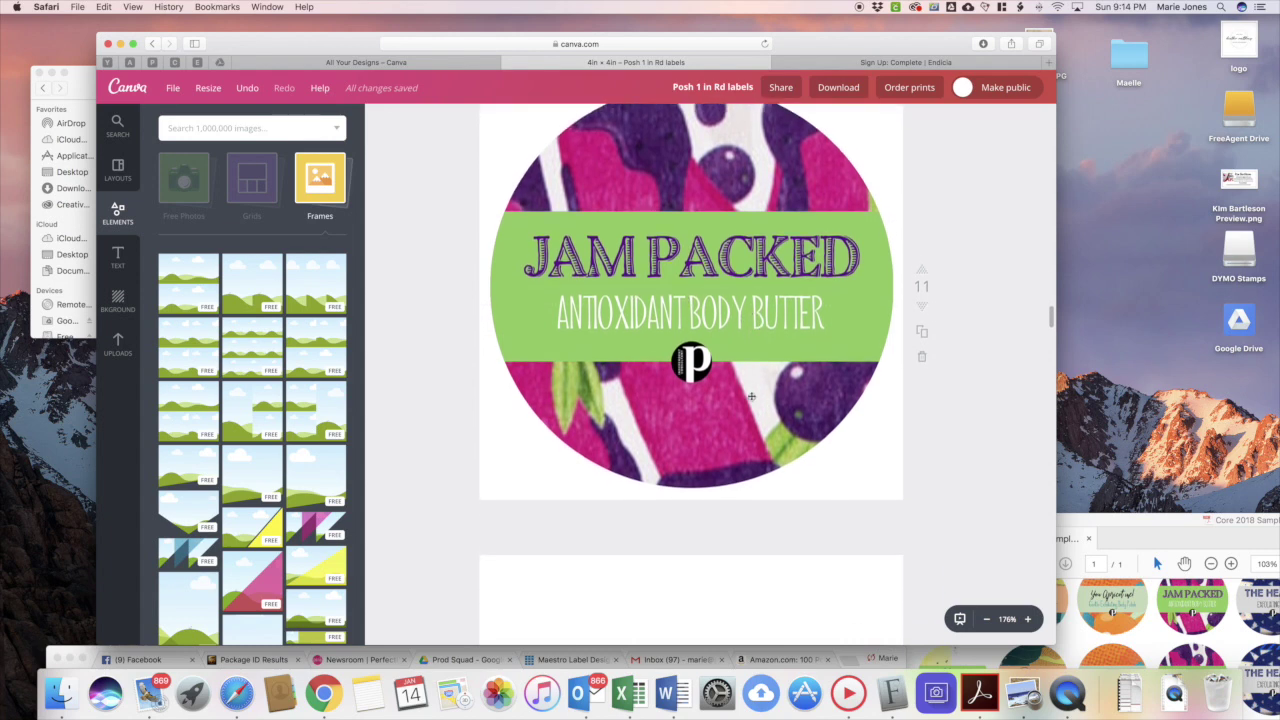
pyautogui.scroll(2, 751, 396)
pyautogui.scroll(1, 751, 396)
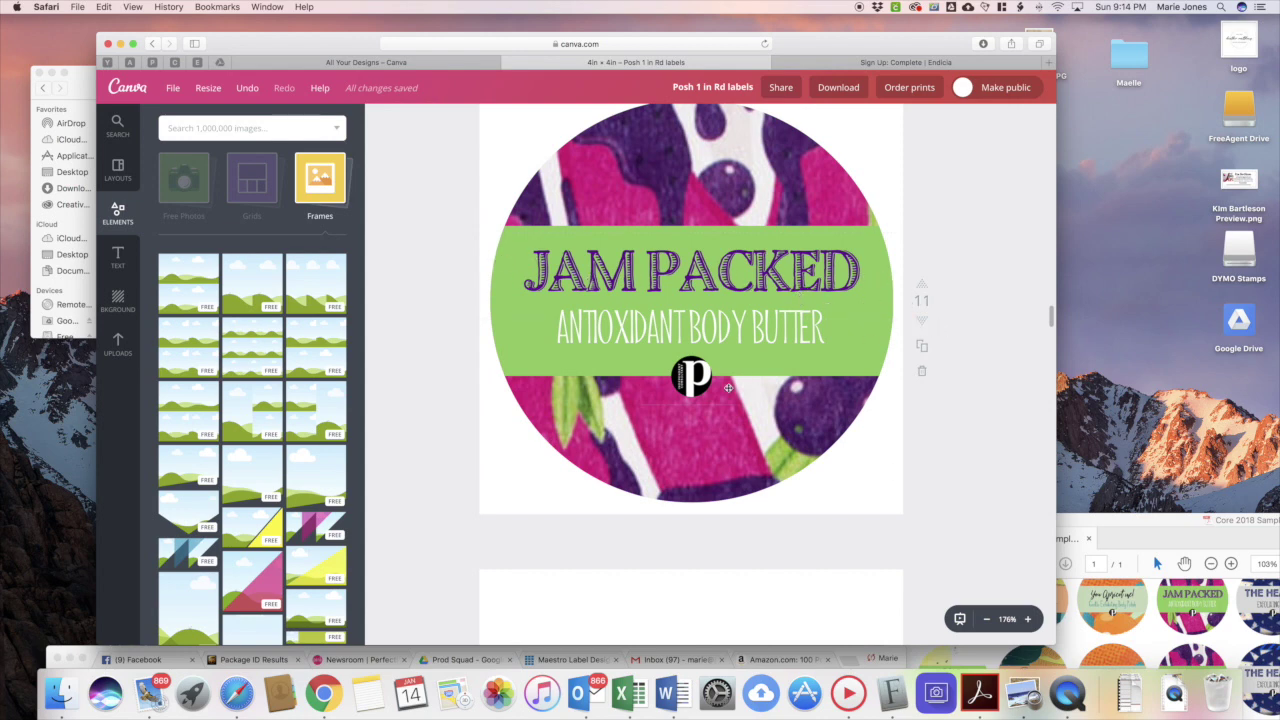
pyautogui.scroll(-2, 728, 388)
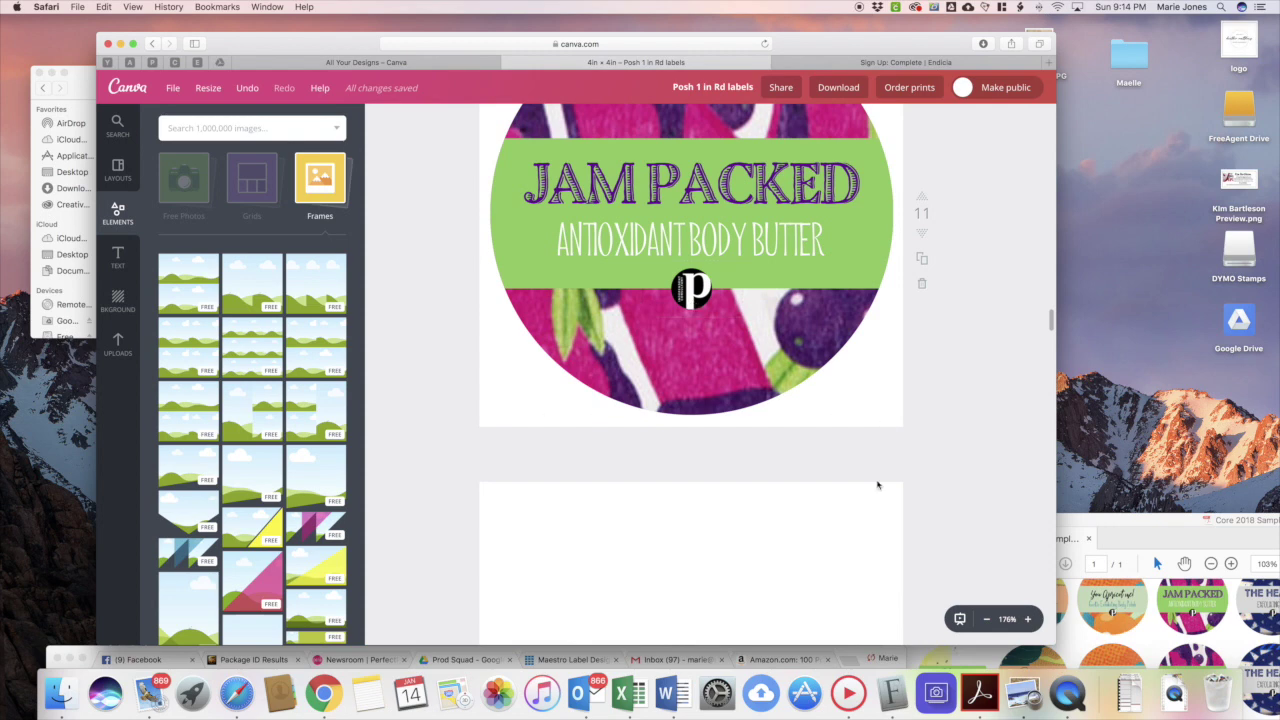
# Place the circular frame with the middle colour band on blank page 12 and enlarge it to nearly fill the page.
pyautogui.scroll(-2, 740, 540)
pyautogui.scroll(-5, 741, 537)
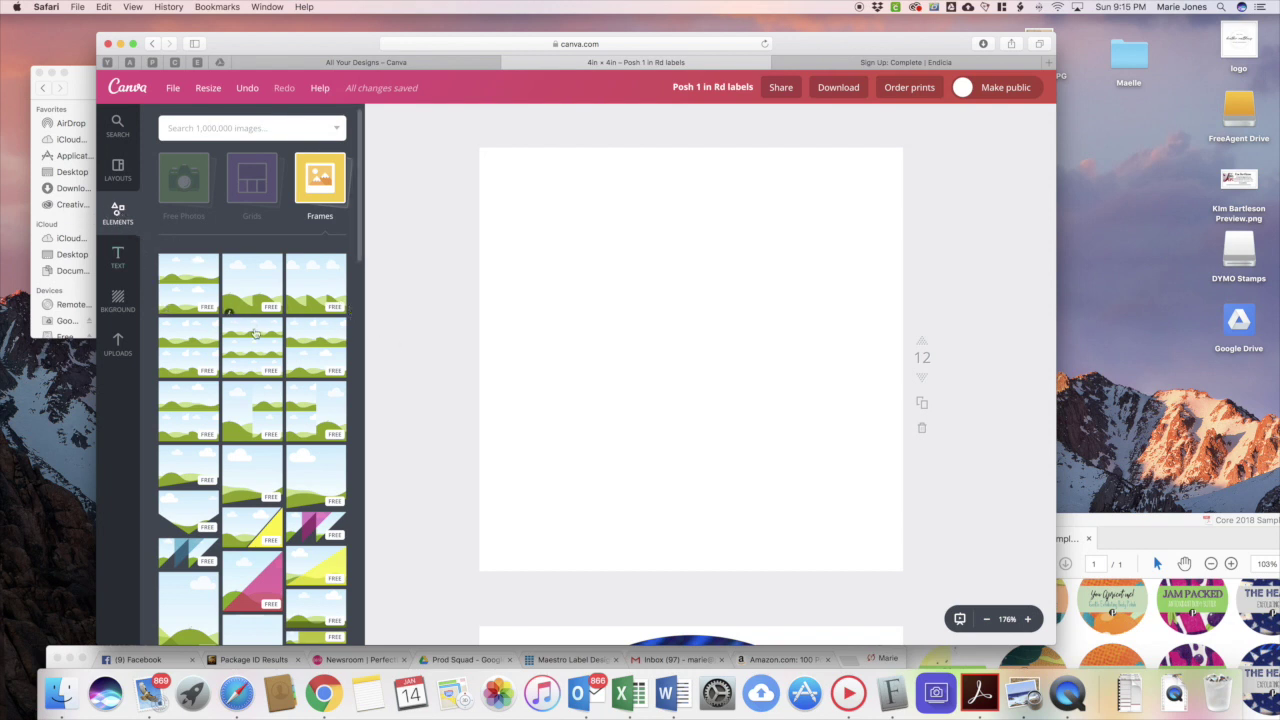
pyautogui.scroll(-3, 261, 397)
pyautogui.scroll(-3, 261, 397)
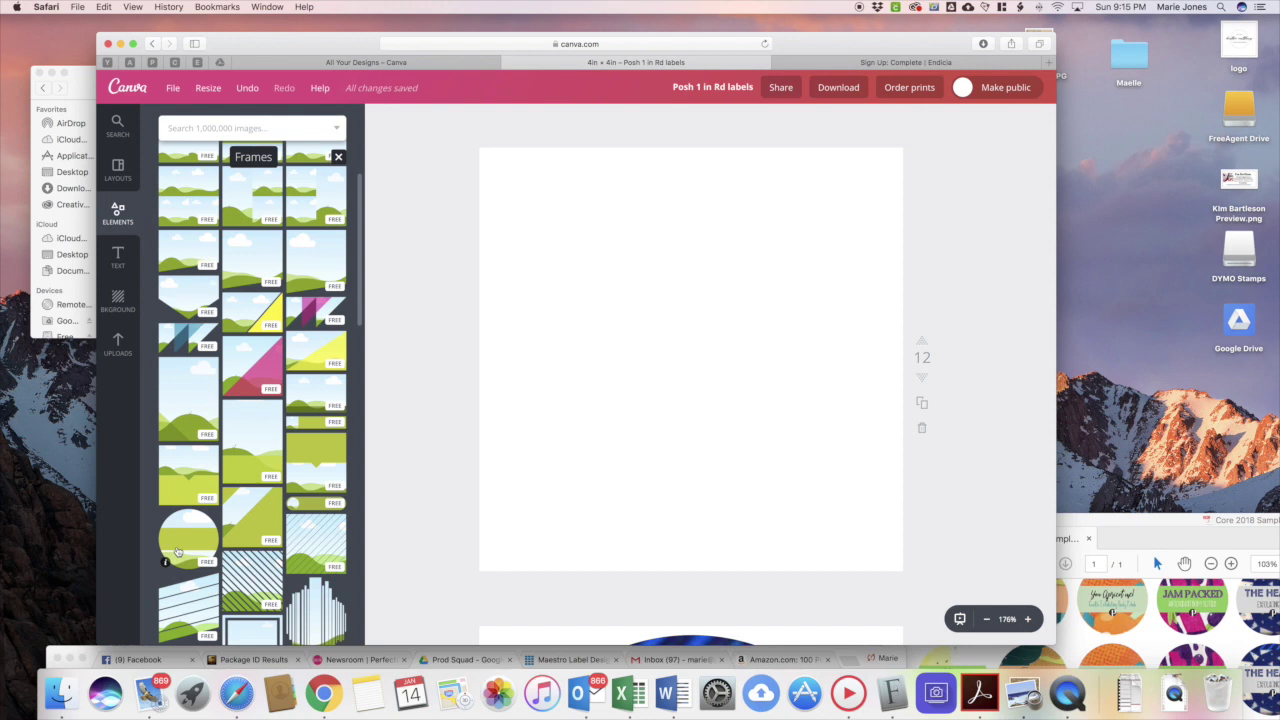
pyautogui.moveTo(178, 551); pyautogui.dragTo(609, 408)
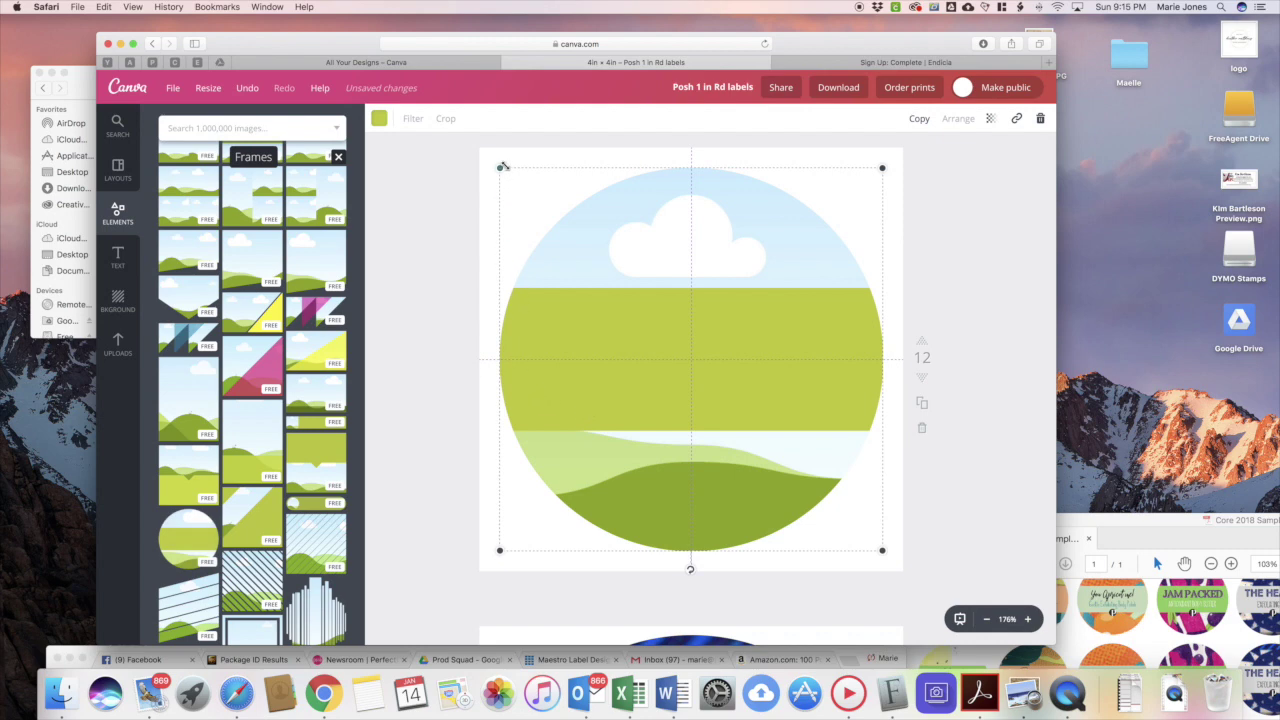
pyautogui.moveTo(497, 168); pyautogui.dragTo(486, 162)
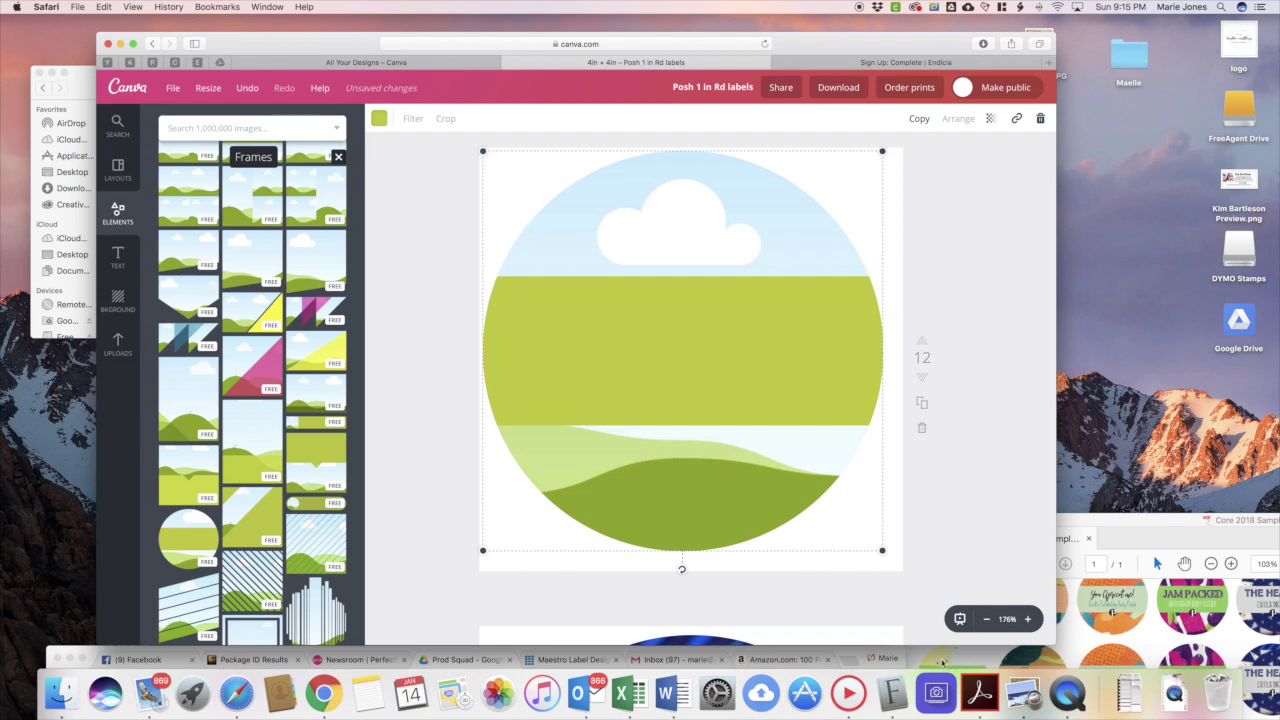
pyautogui.moveTo(882, 552); pyautogui.dragTo(897, 568)
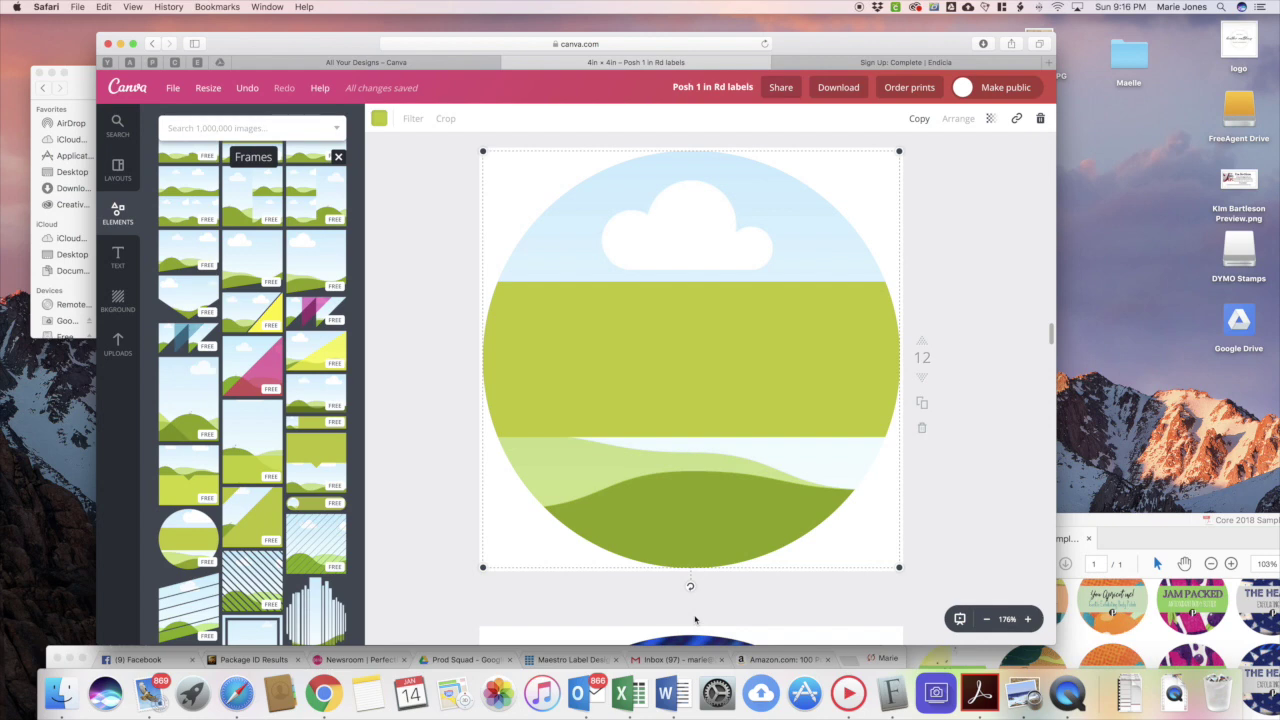
# Review the "Jam Packed" label on page 11 and show the uploaded images.
pyautogui.scroll(8, 700, 620)
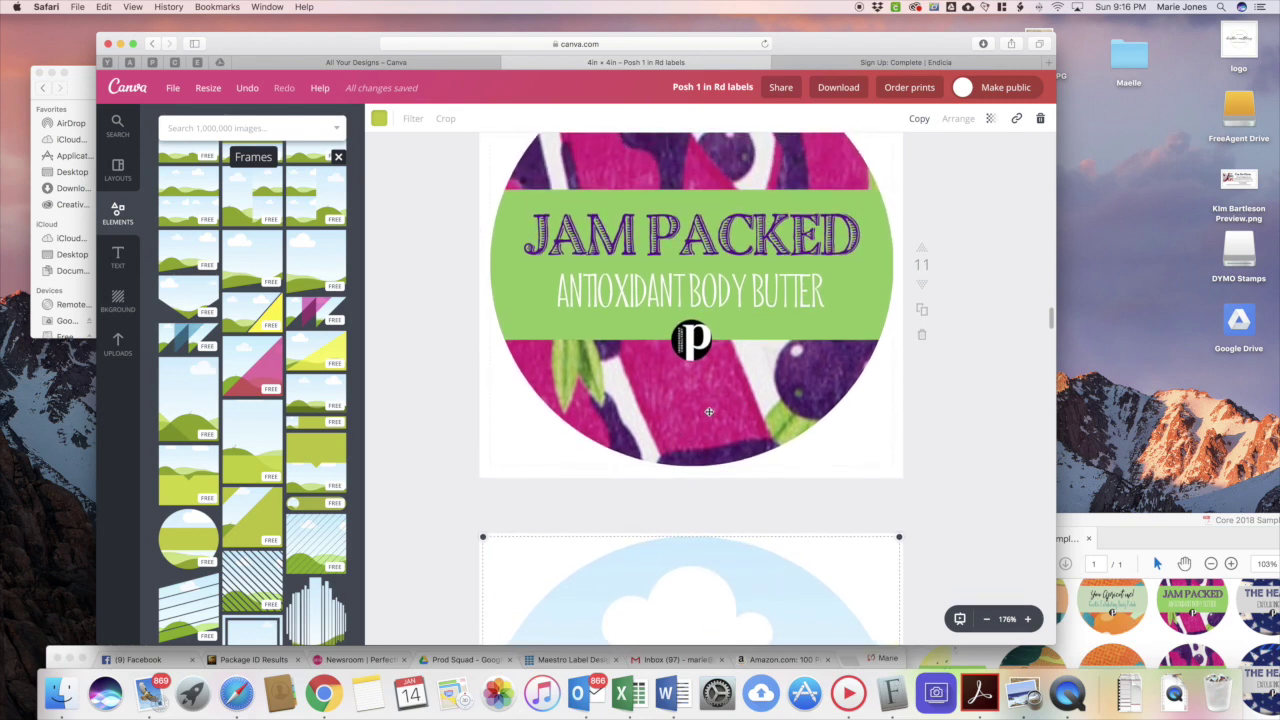
pyautogui.scroll(4, 705, 415)
pyautogui.scroll(1, 708, 412)
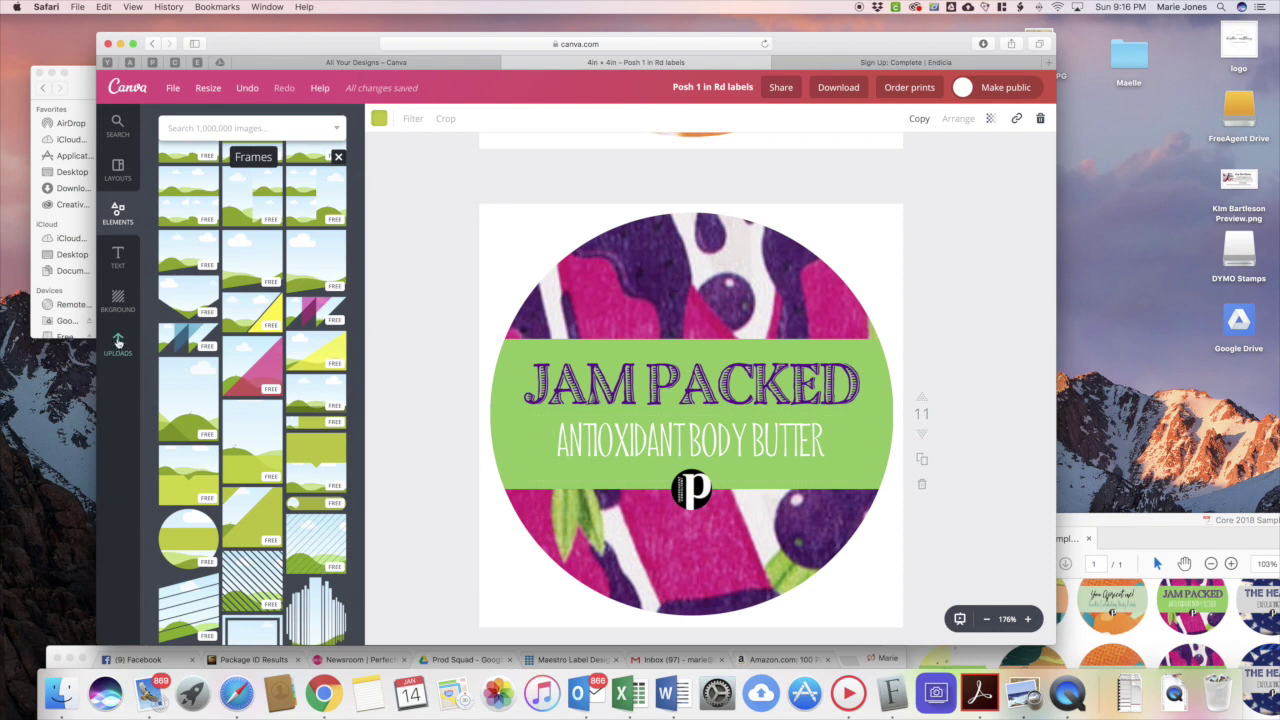
pyautogui.click(118, 343)
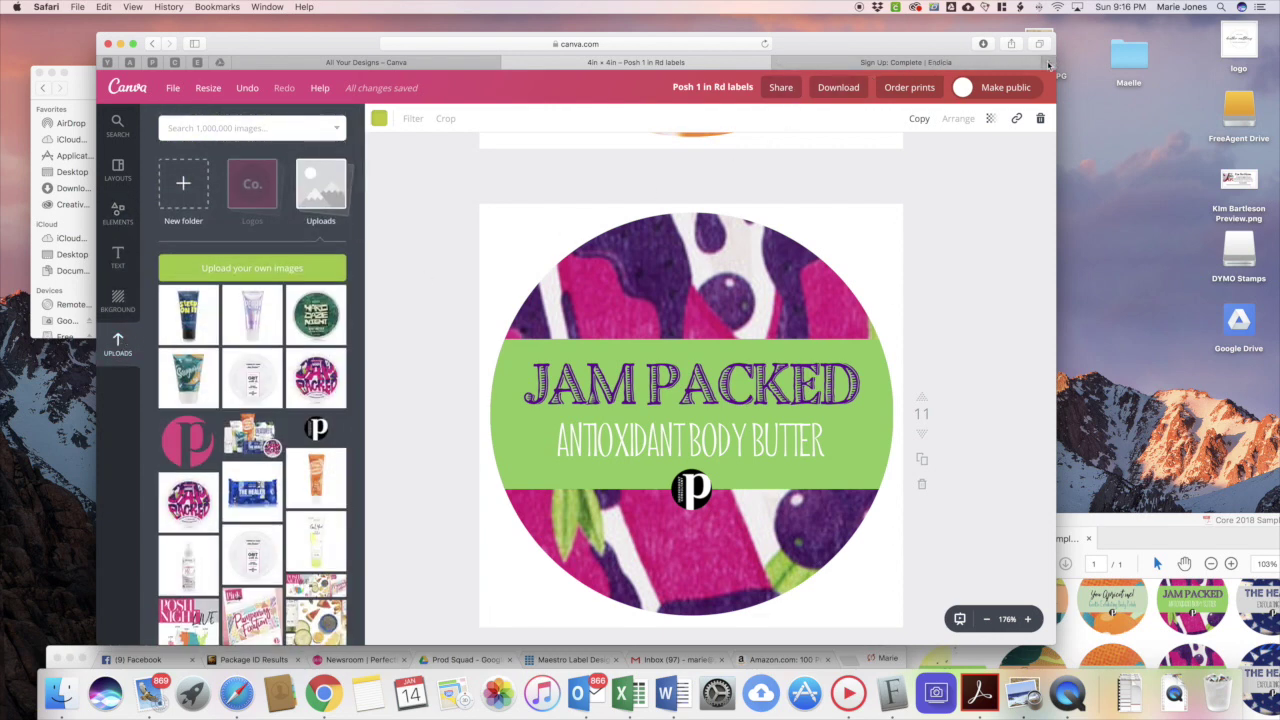
# Open the Perfectly Posh website in a new browser tab and find the Jam Packed Antioxidant Body Butter product page.
pyautogui.click(1048, 63)
pyautogui.click(350, 344)
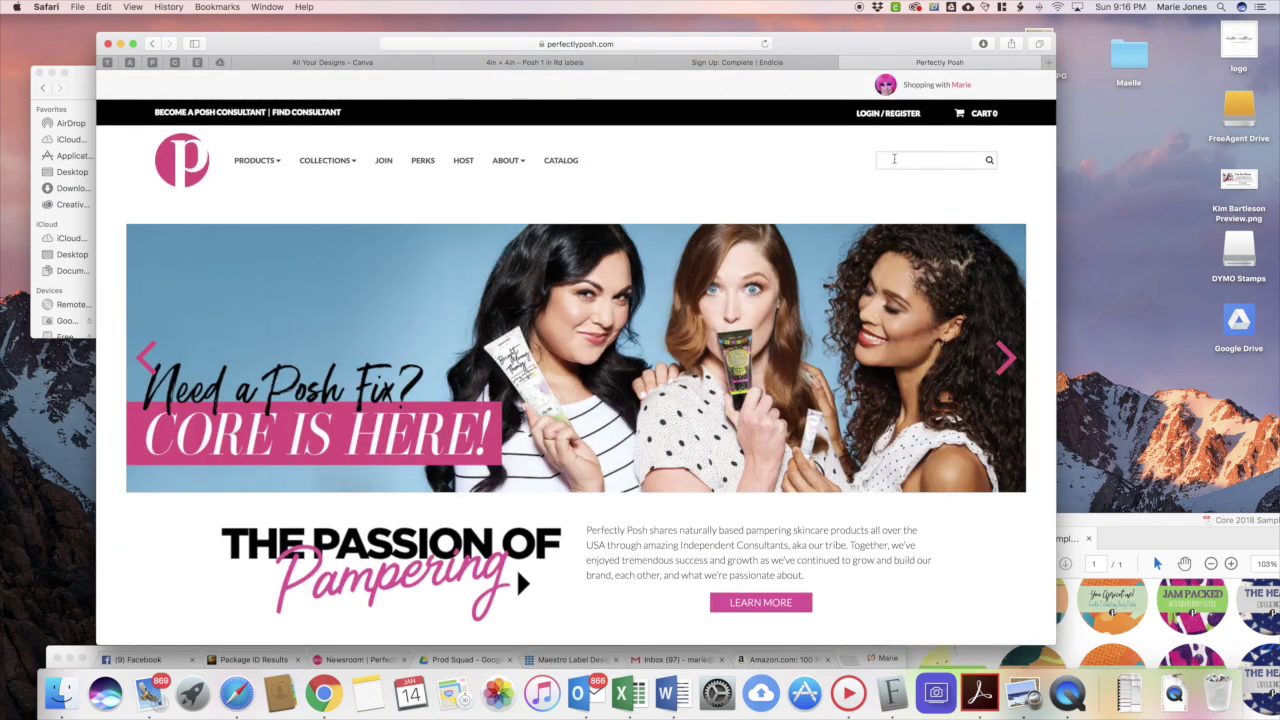
pyautogui.click(894, 158)
pyautogui.click(904, 191)
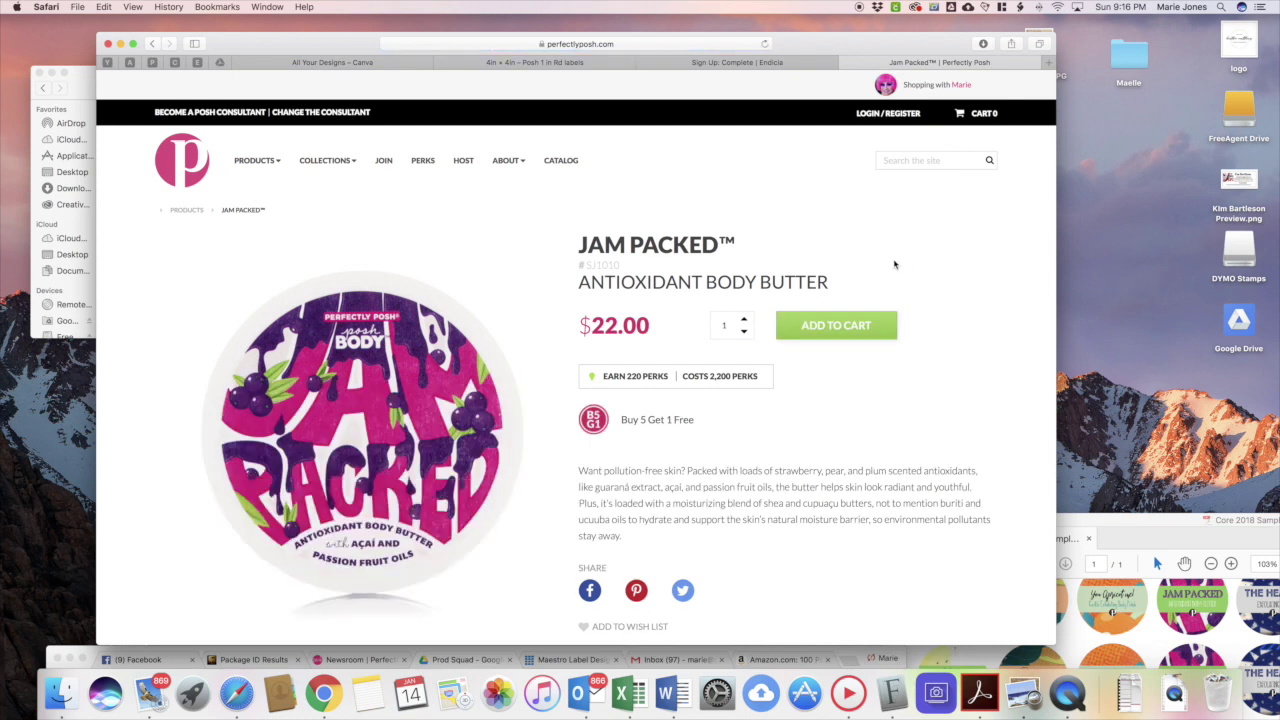
pyautogui.rightClick(365, 426)
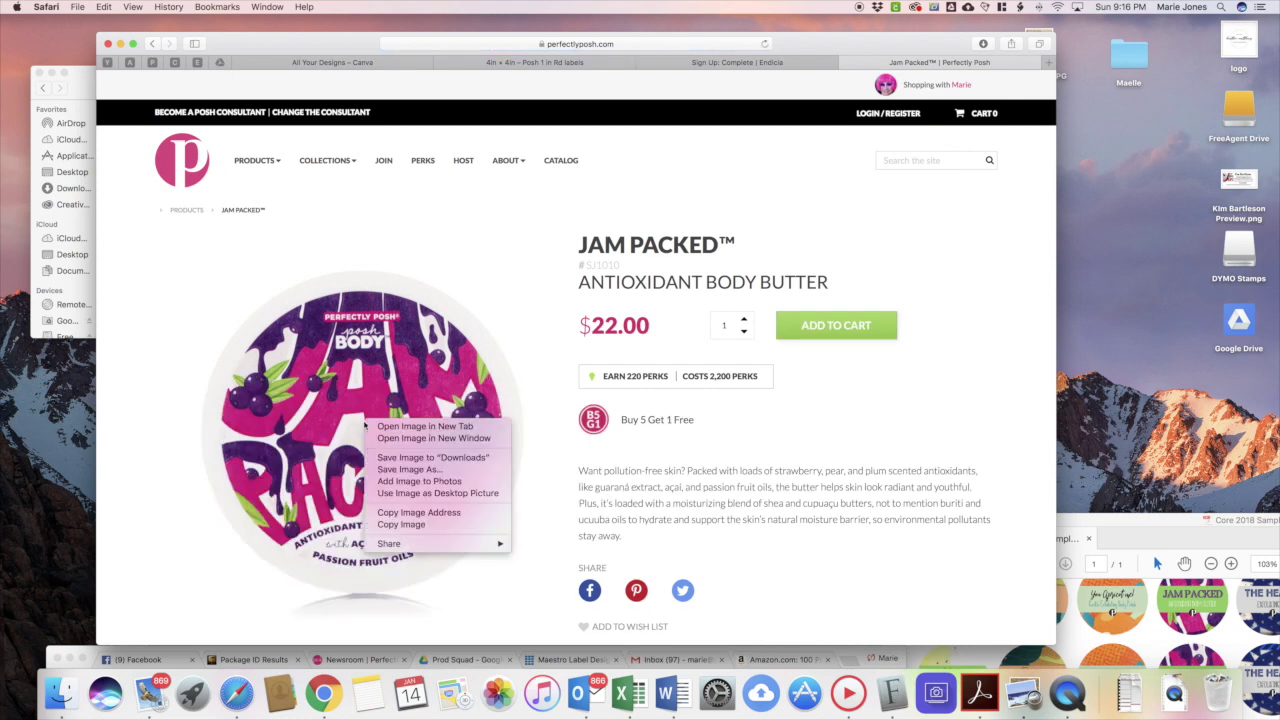
pyautogui.click(432, 470)
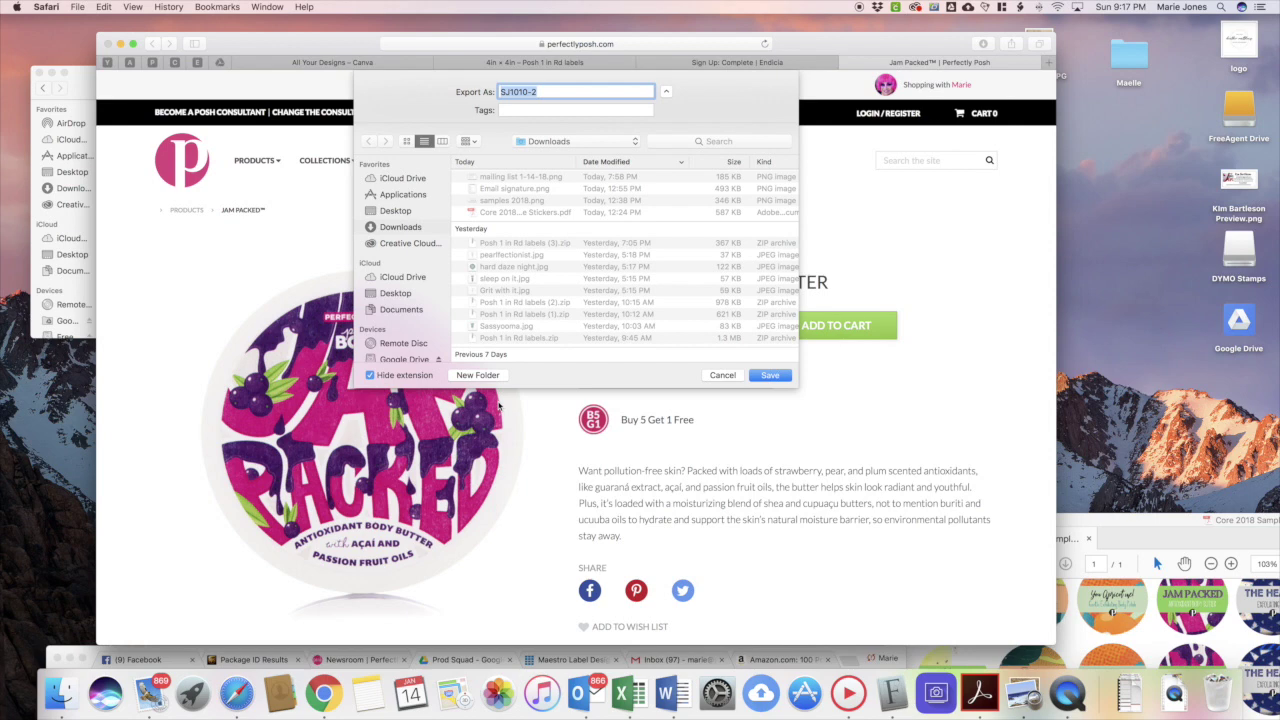
pyautogui.click(722, 375)
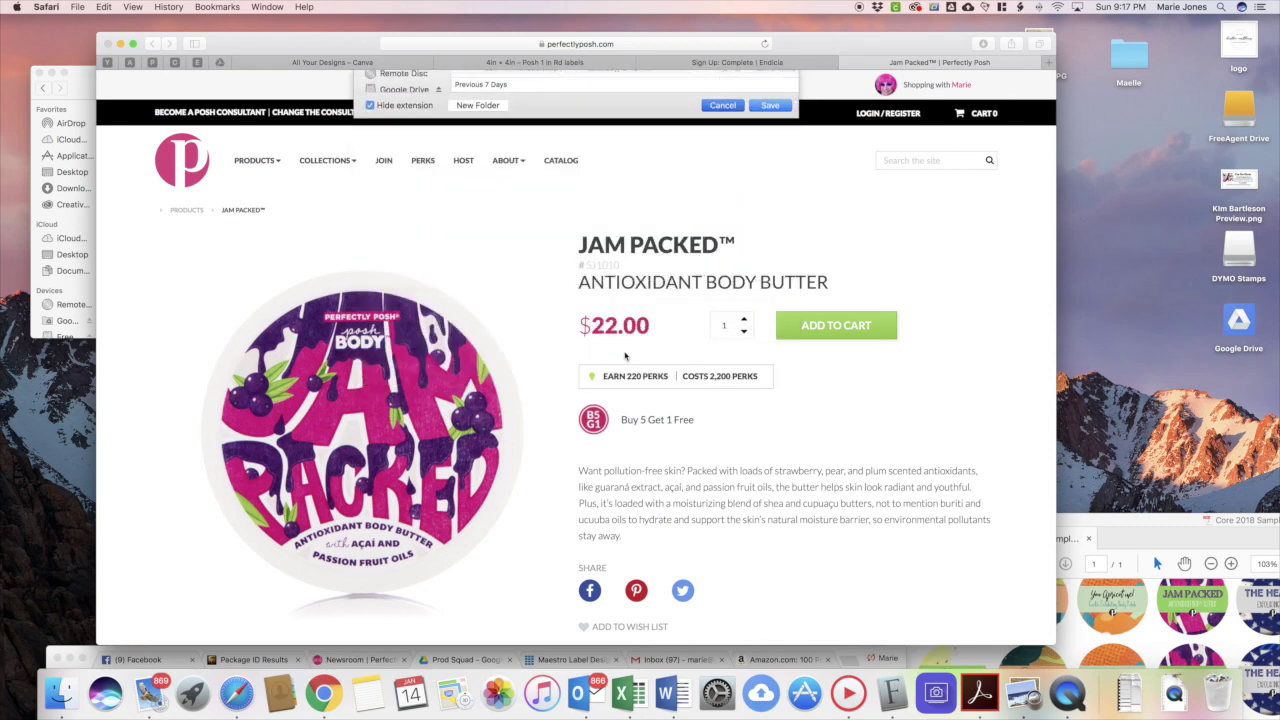
# Return to the "Posh 1 in Rd labels" design and browse the Downloads folder for an image to upload.
pyautogui.click(530, 62)
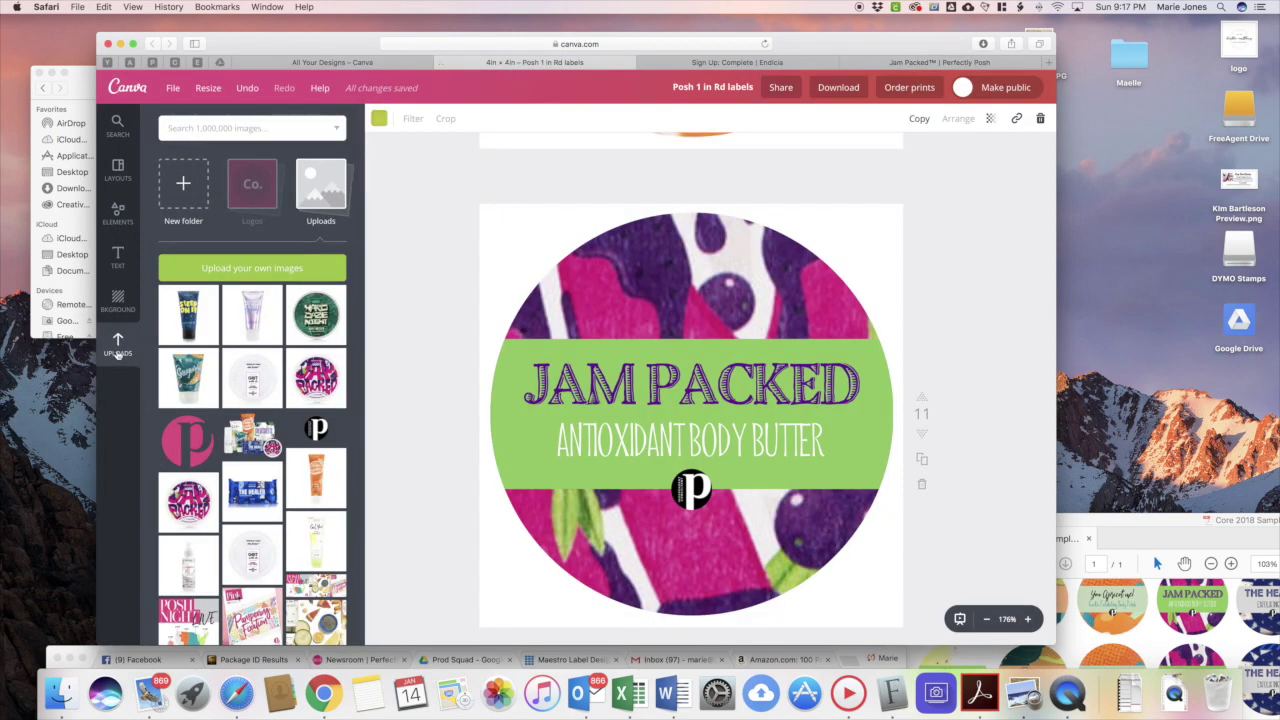
pyautogui.click(287, 268)
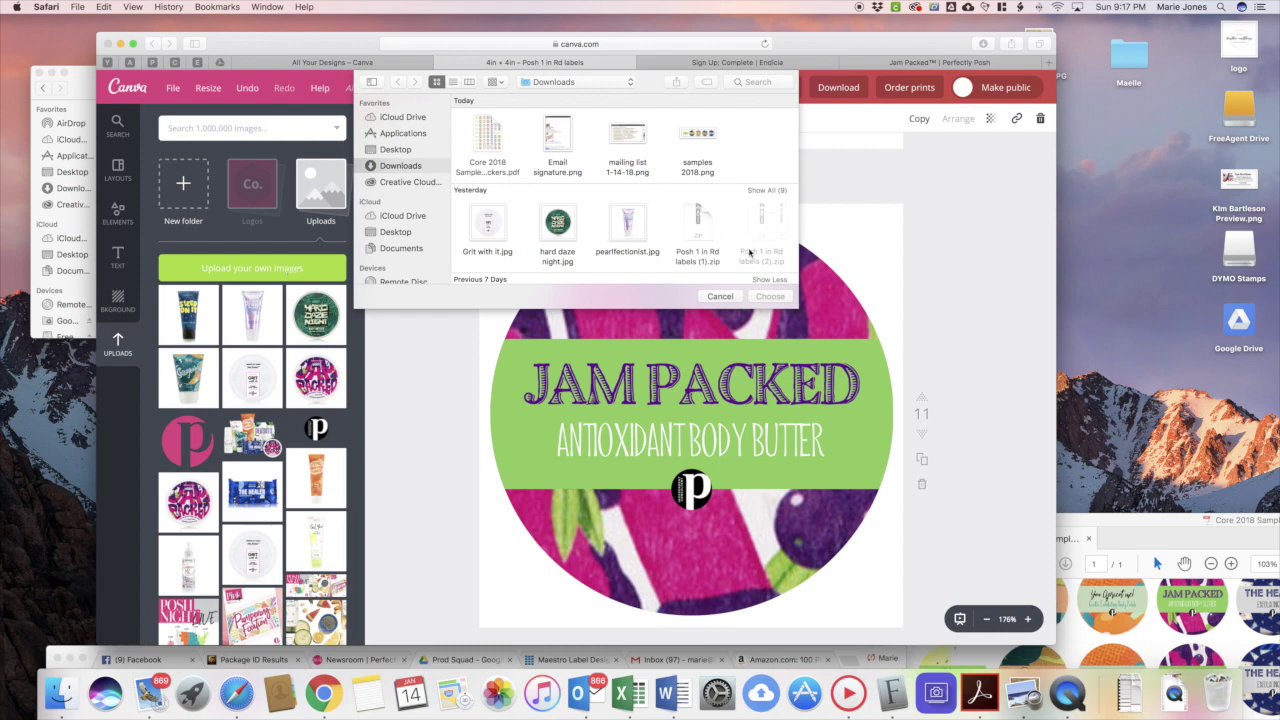
pyautogui.scroll(-5, 762, 263)
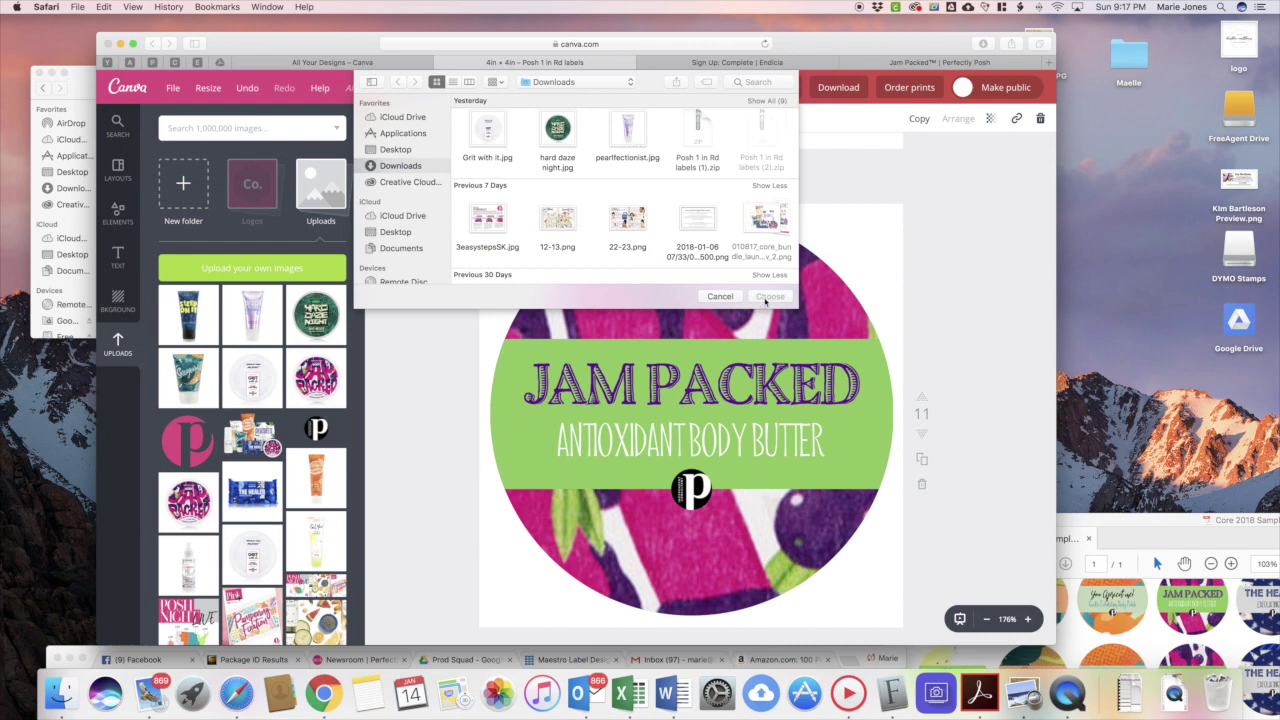
pyautogui.click(719, 297)
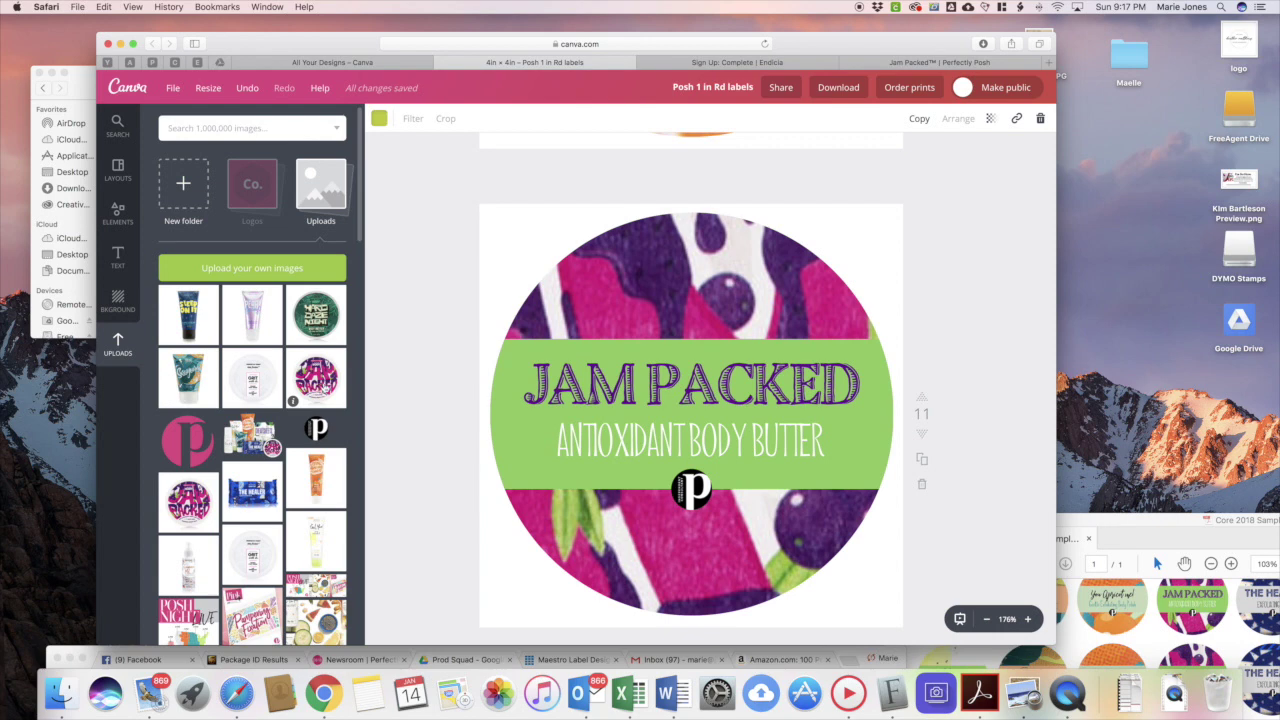
# Fill the circular frame on page 12 with the uploaded Jam Packed product image.
pyautogui.scroll(-2, 292, 401)
pyautogui.scroll(-5, 580, 486)
pyautogui.click(580, 486)
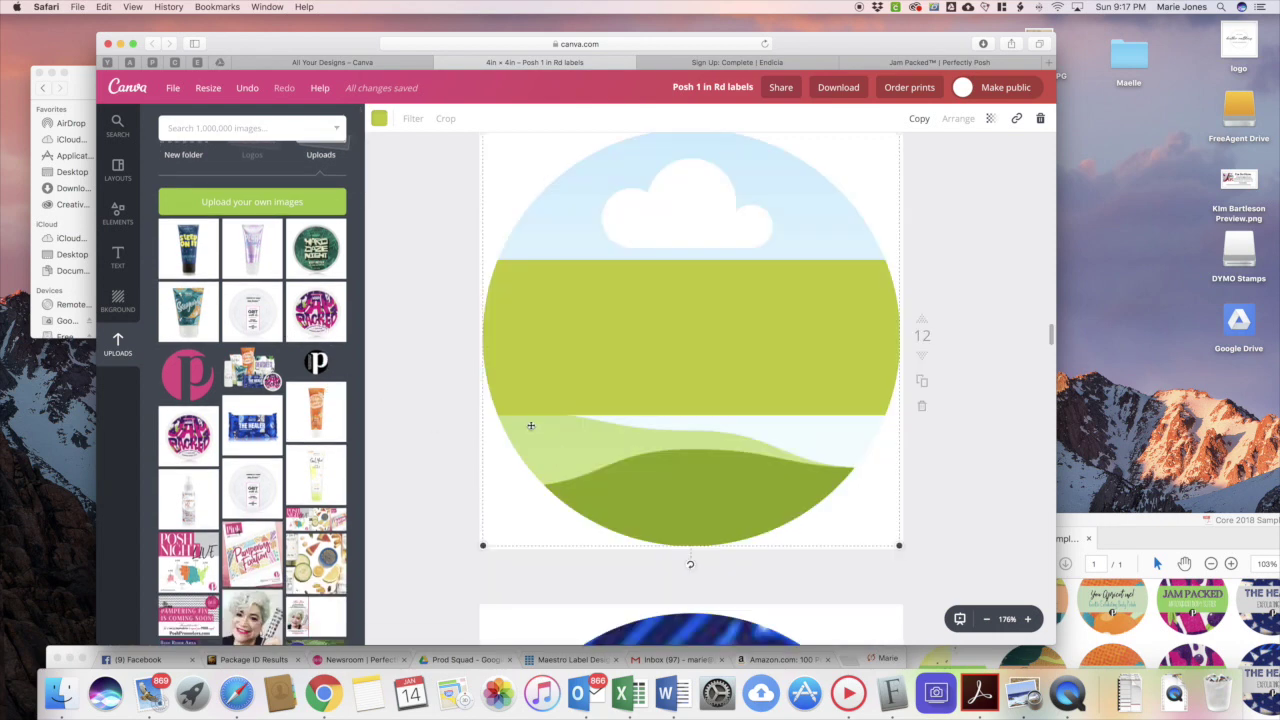
pyautogui.click(318, 312)
pyautogui.moveTo(316, 312); pyautogui.dragTo(700, 578)
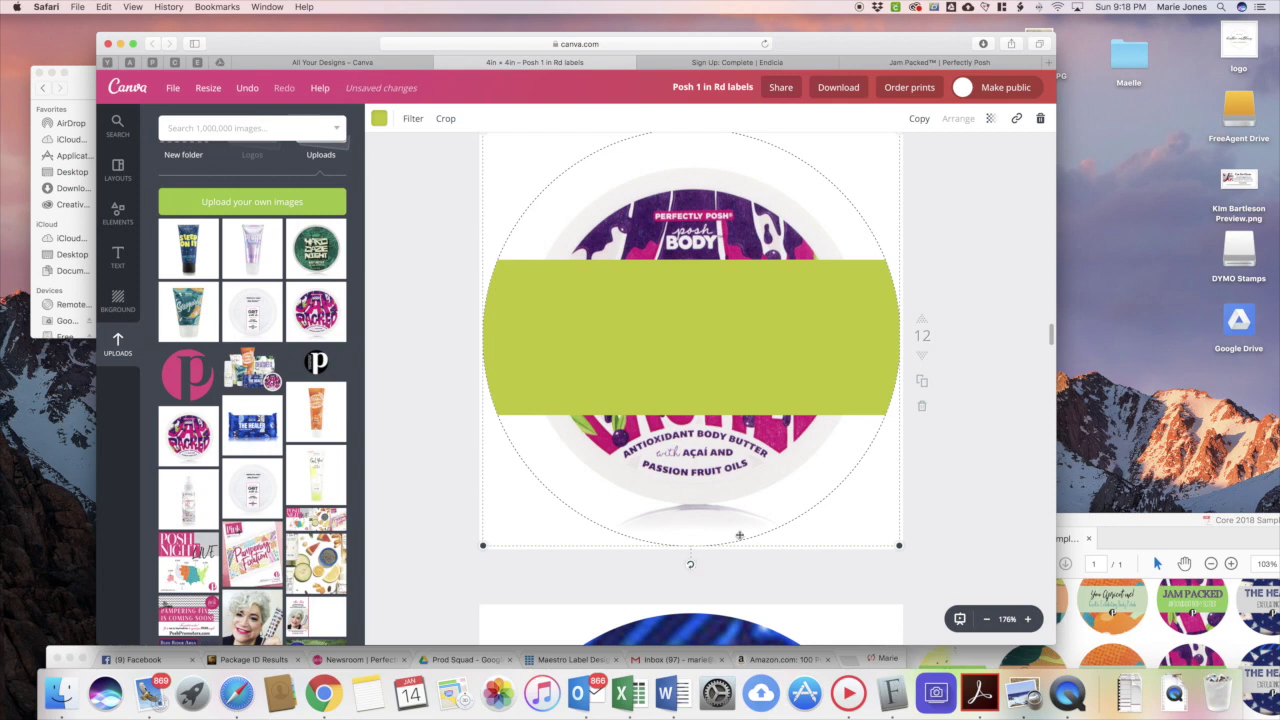
# Crop the Jam Packed image on page 12, enlarging and repositioning it so the lettering and berry artwork fill the circular frame.
pyautogui.moveTo(896, 544)
pyautogui.mouseDown()
pyautogui.moveTo(863, 520)
pyautogui.moveTo(899, 546)
pyautogui.mouseUp()
pyautogui.click(446, 120)
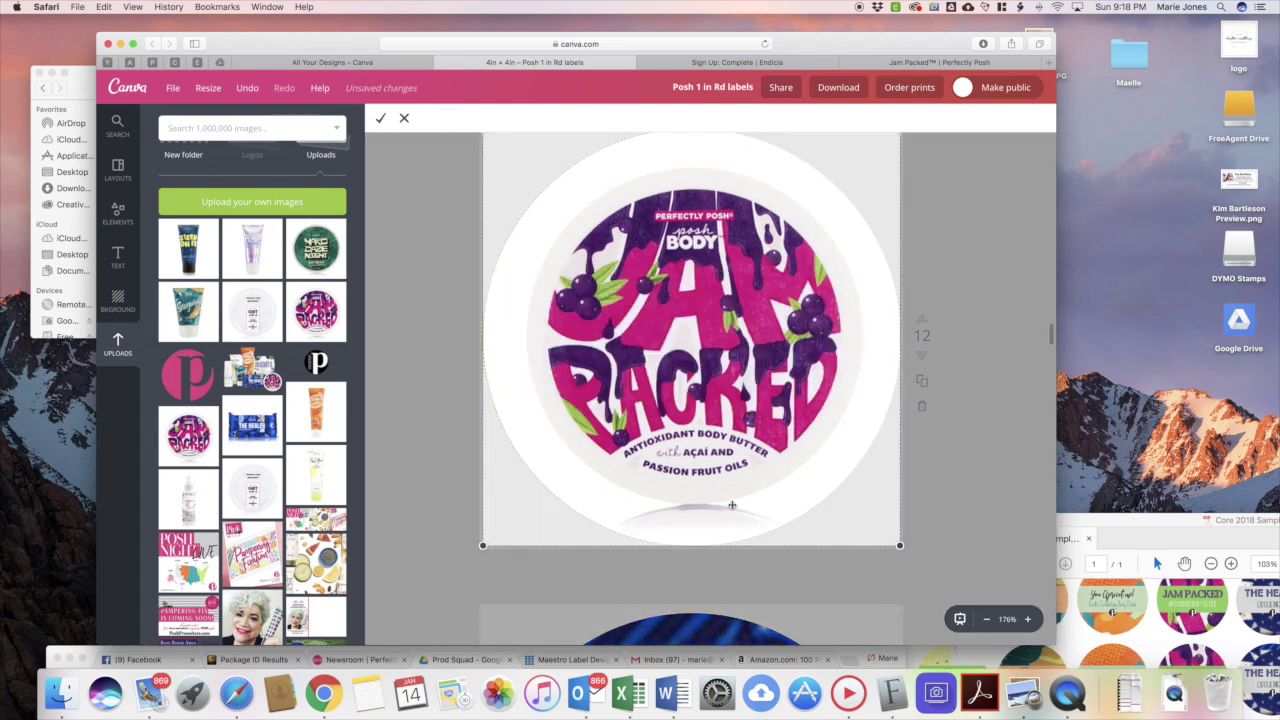
pyautogui.scroll(-3, 733, 515)
pyautogui.click(959, 618)
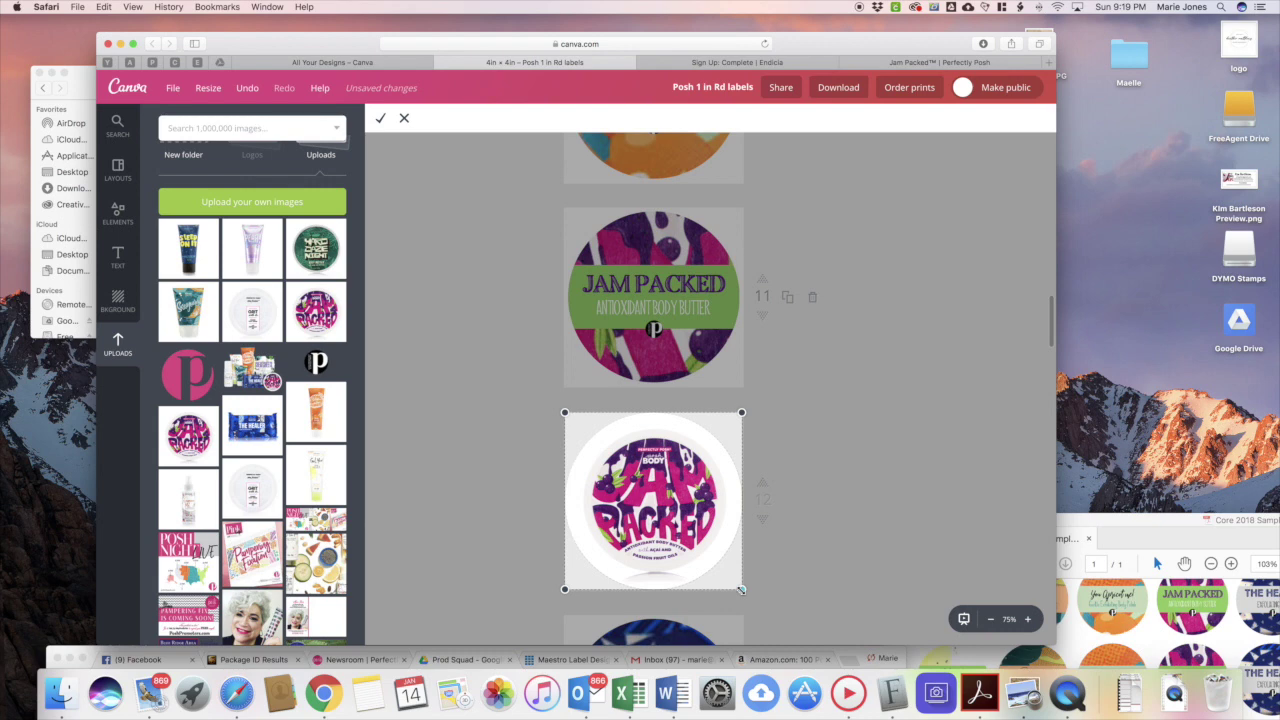
pyautogui.moveTo(743, 590); pyautogui.dragTo(852, 649)
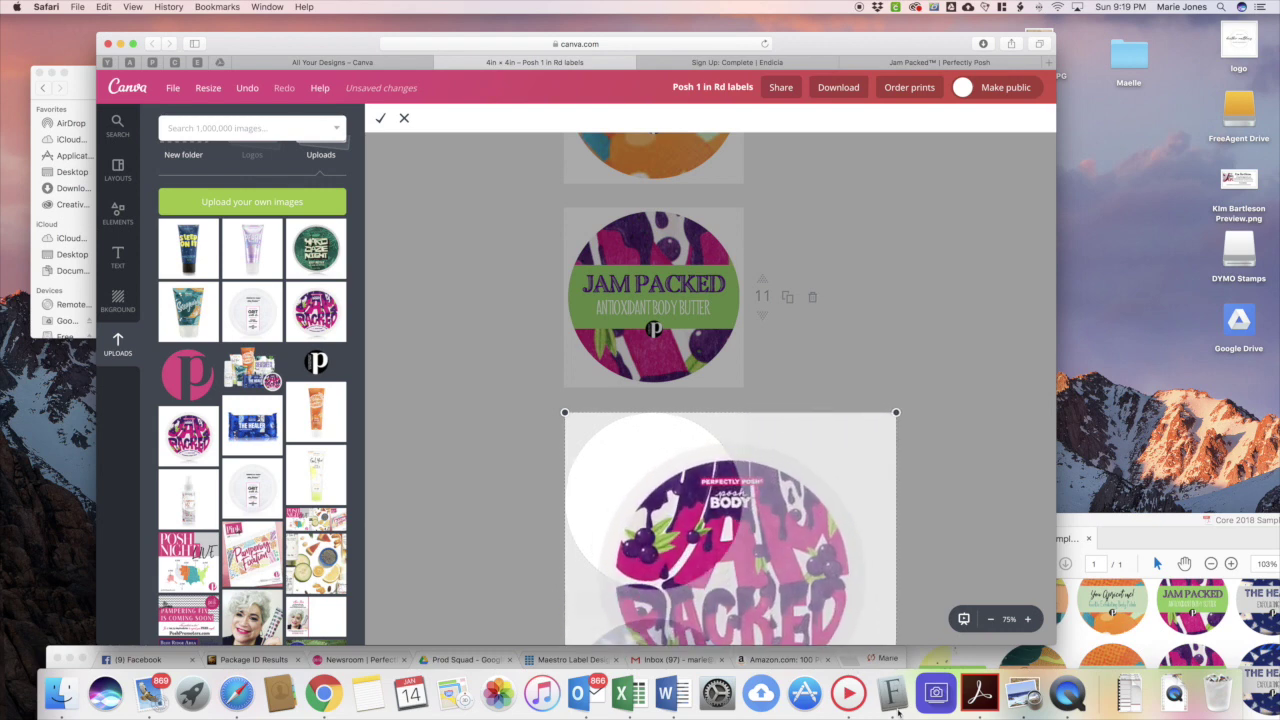
pyautogui.moveTo(801, 605); pyautogui.dragTo(778, 563)
pyautogui.moveTo(839, 353); pyautogui.dragTo(964, 228)
pyautogui.moveTo(786, 513); pyautogui.dragTo(771, 581)
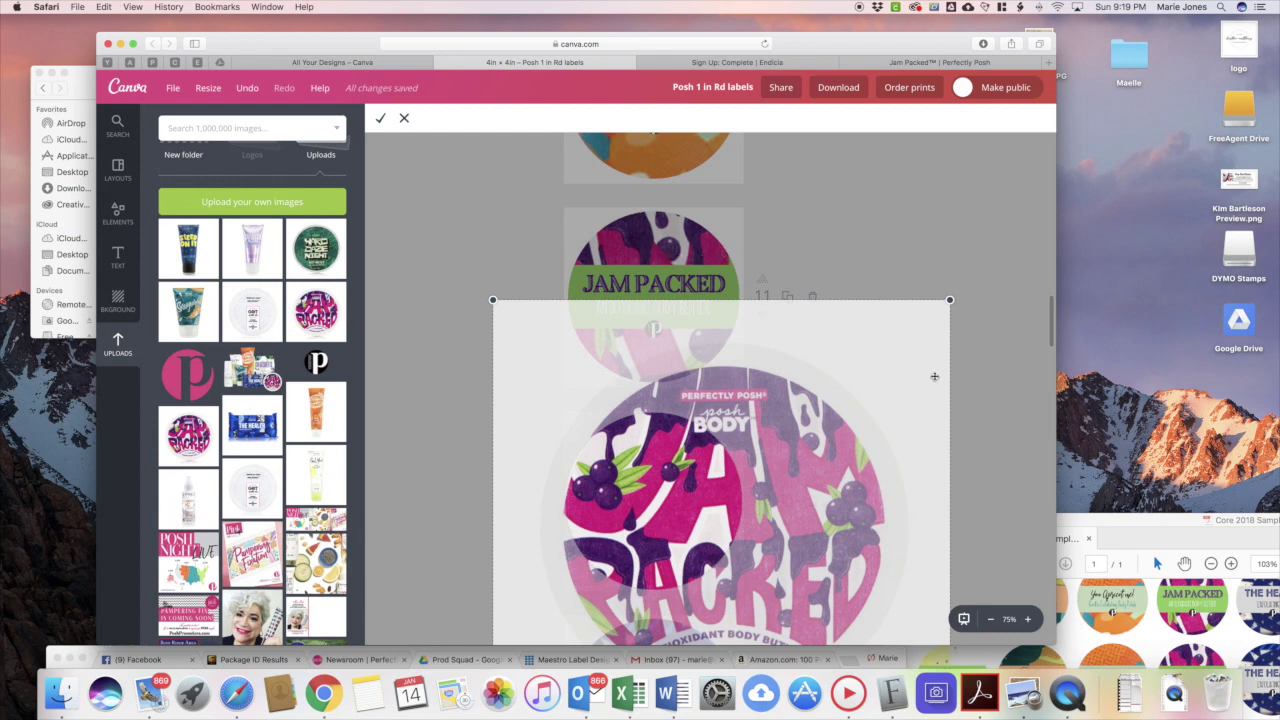
pyautogui.moveTo(950, 300); pyautogui.dragTo(983, 268)
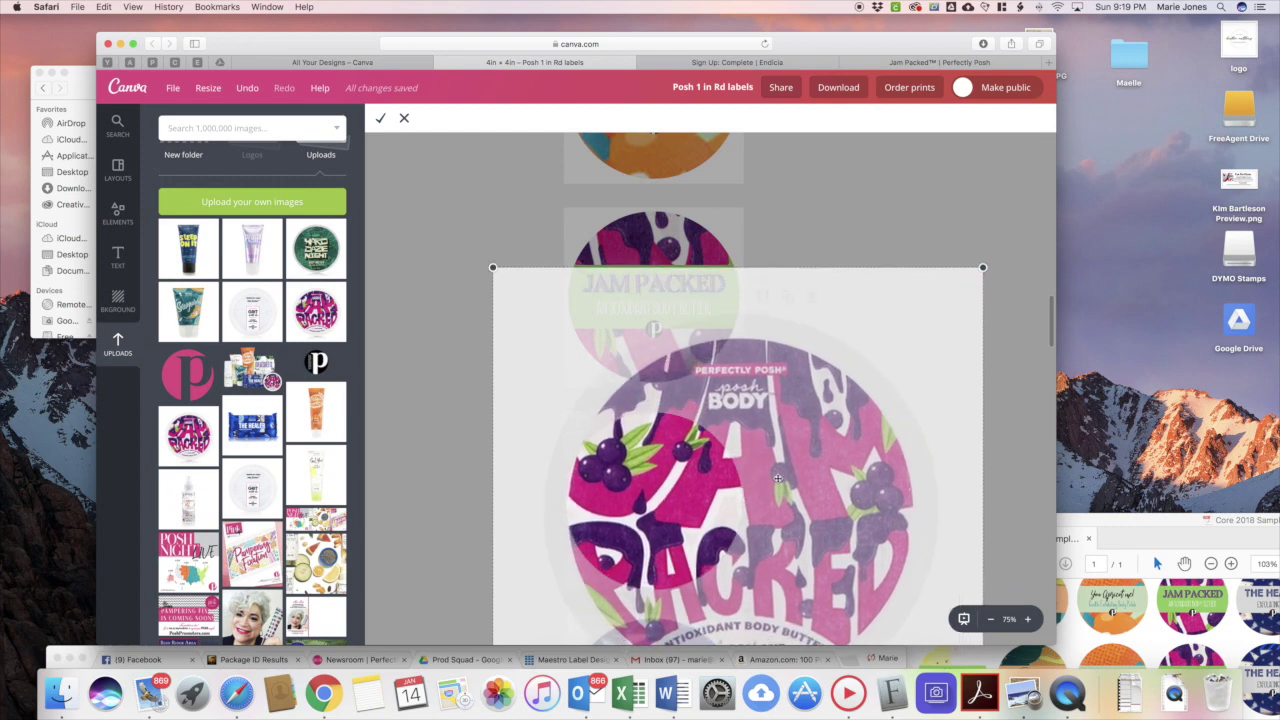
pyautogui.moveTo(777, 478); pyautogui.dragTo(778, 479)
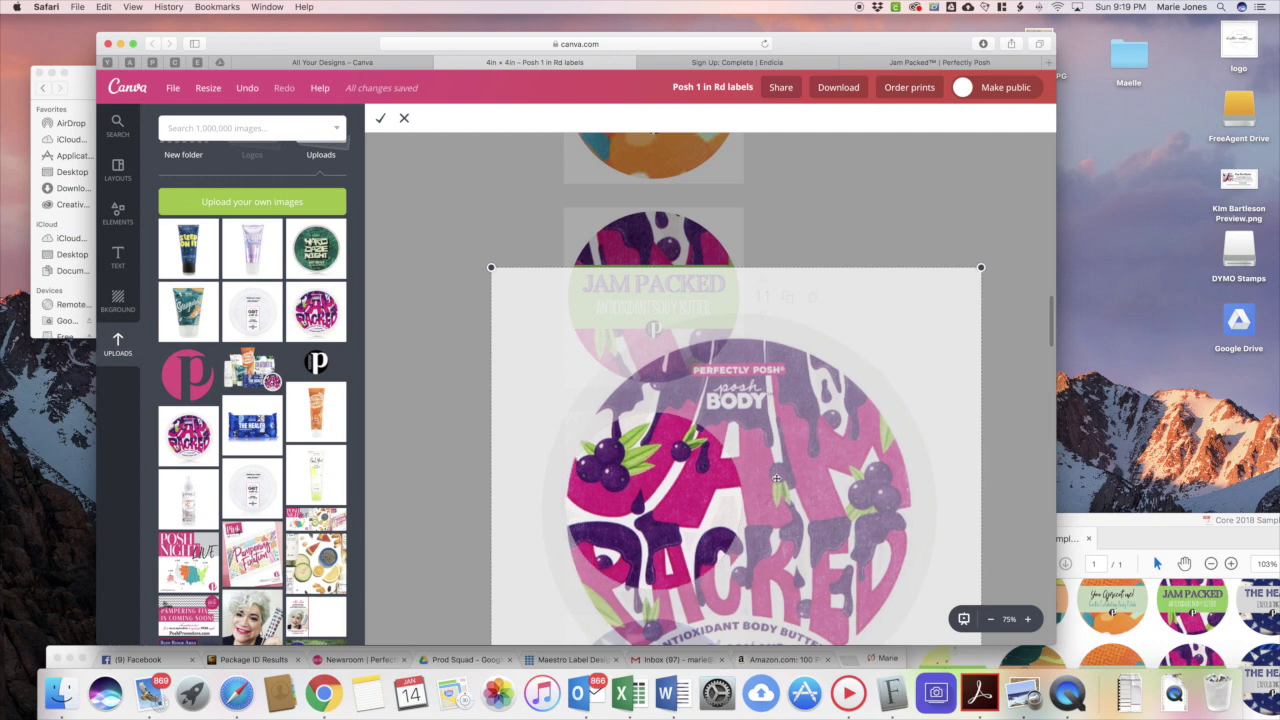
pyautogui.moveTo(774, 479); pyautogui.dragTo(770, 478)
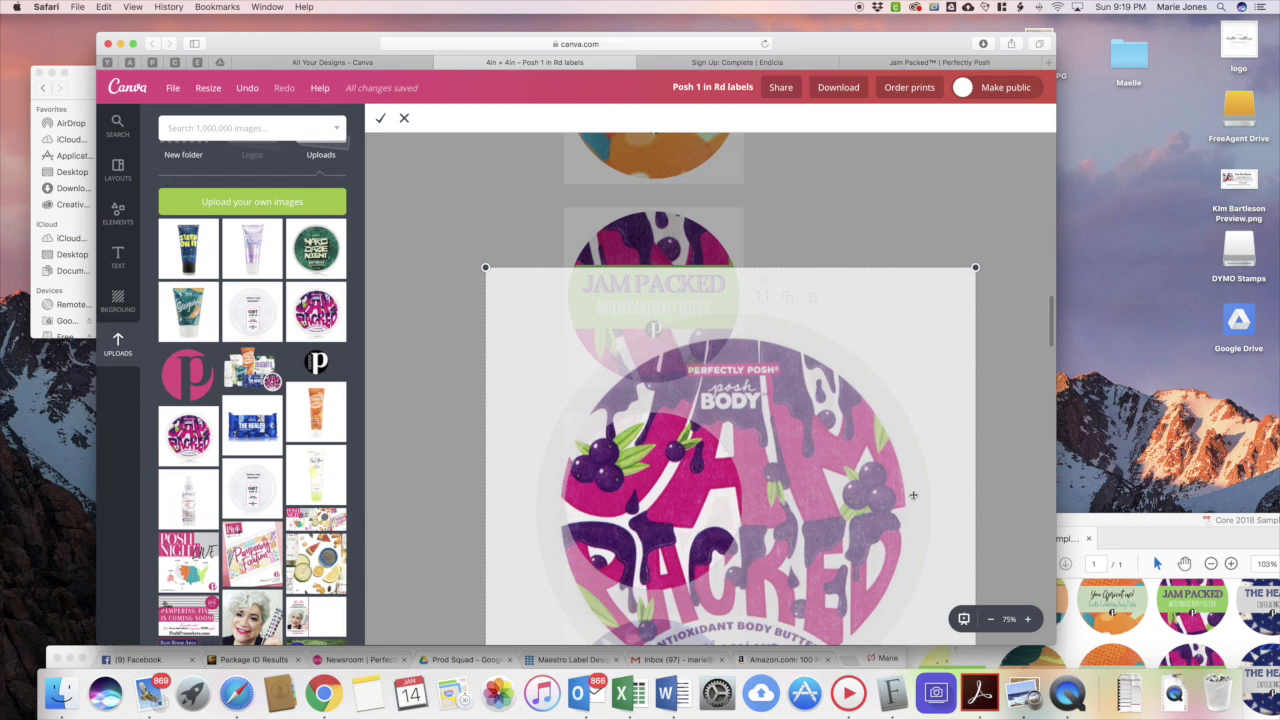
pyautogui.click(380, 120)
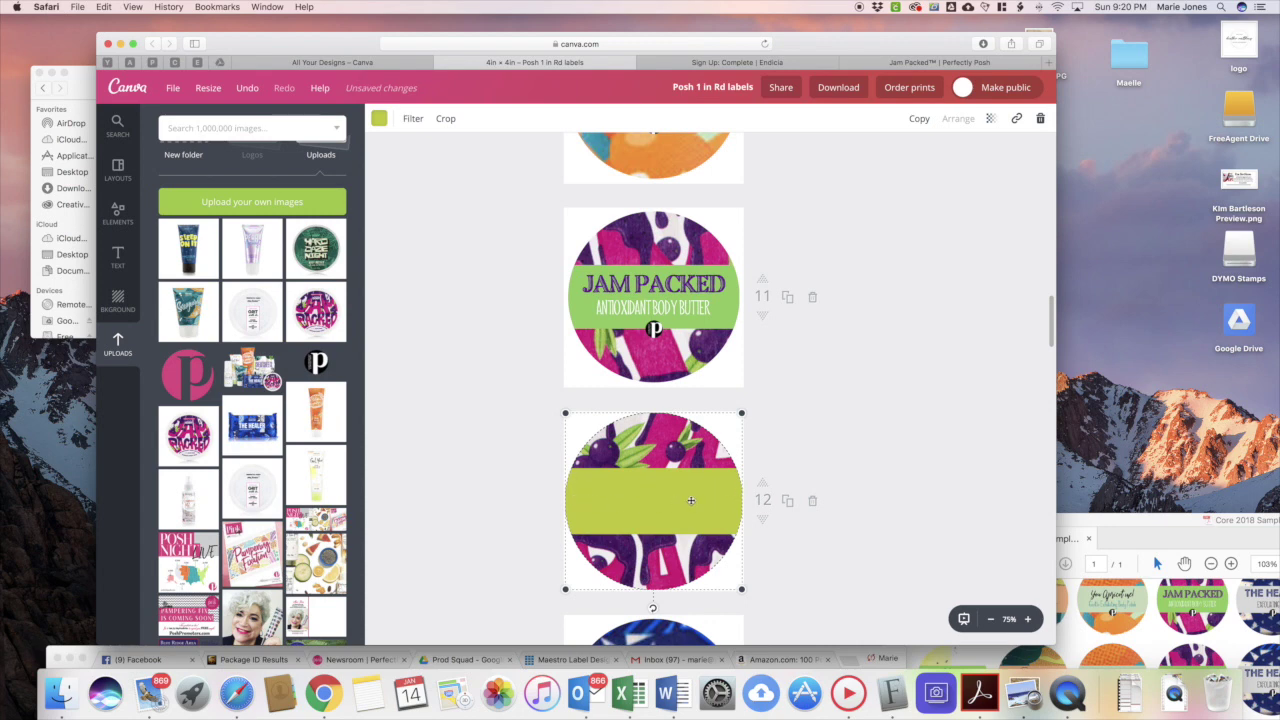
# Recolor the green band across the page 12 label to bright purple, color code 9009d3.
pyautogui.click(379, 119)
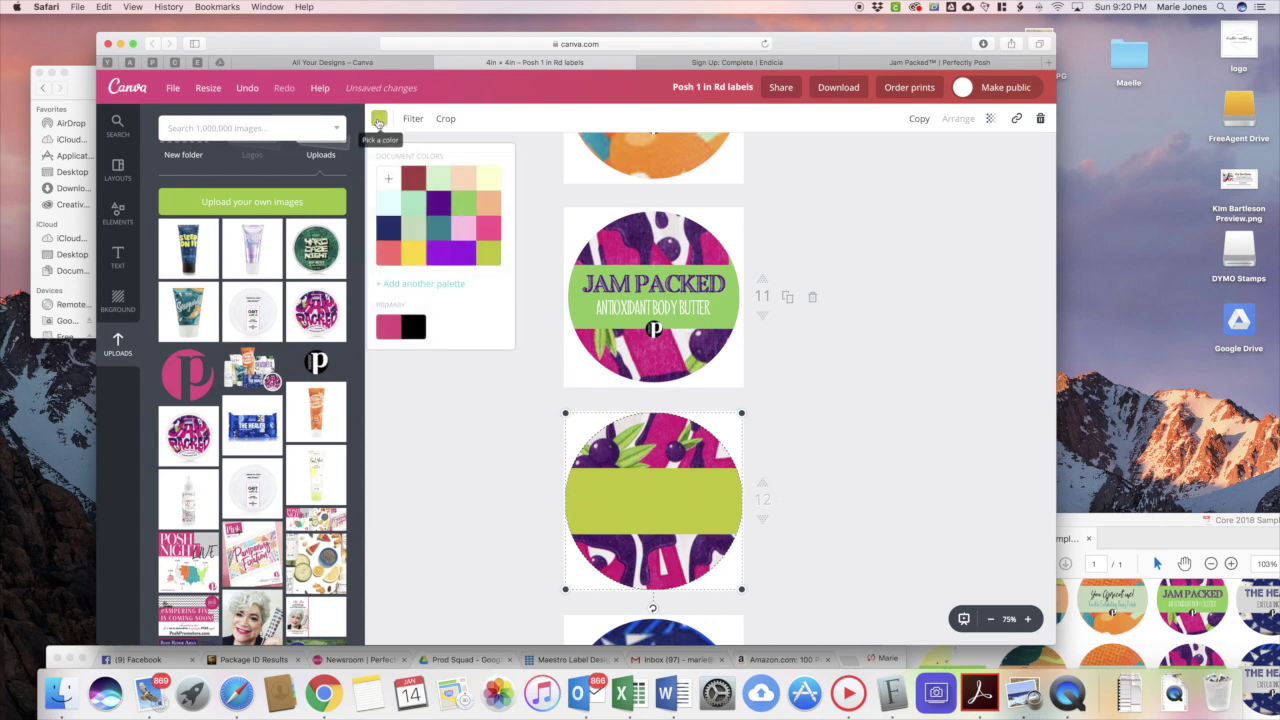
pyautogui.click(441, 207)
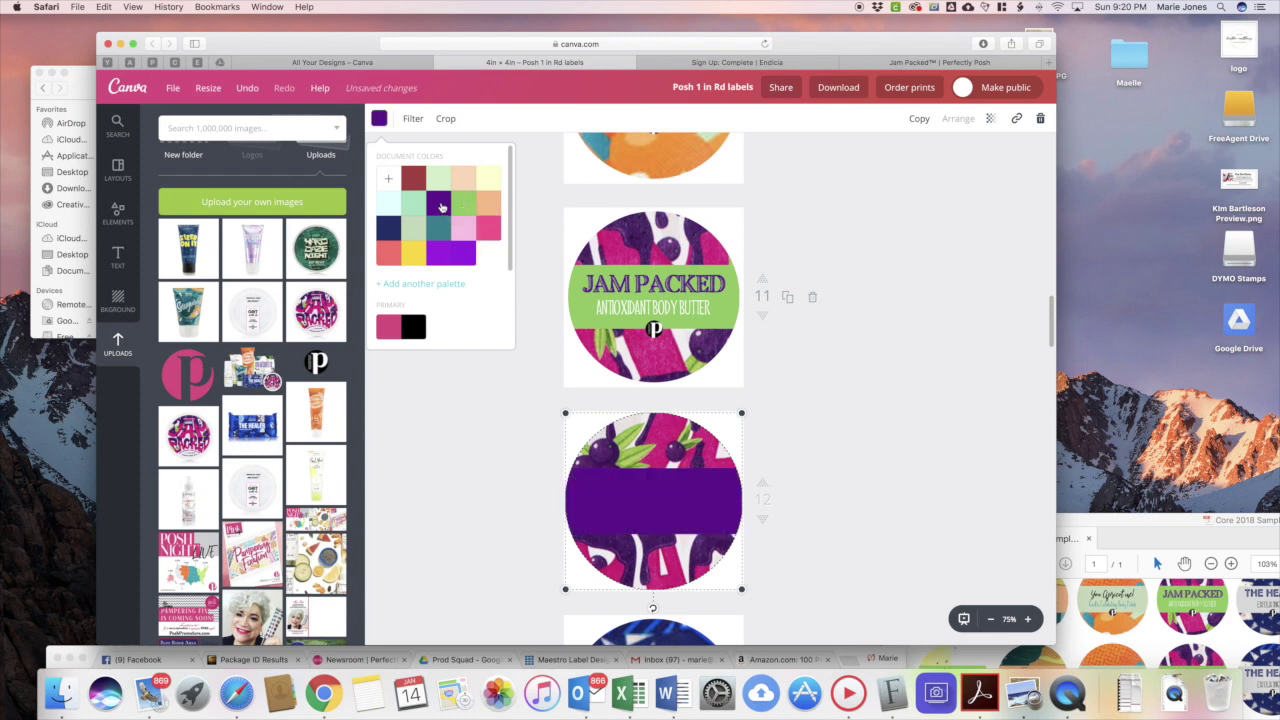
pyautogui.click(388, 179)
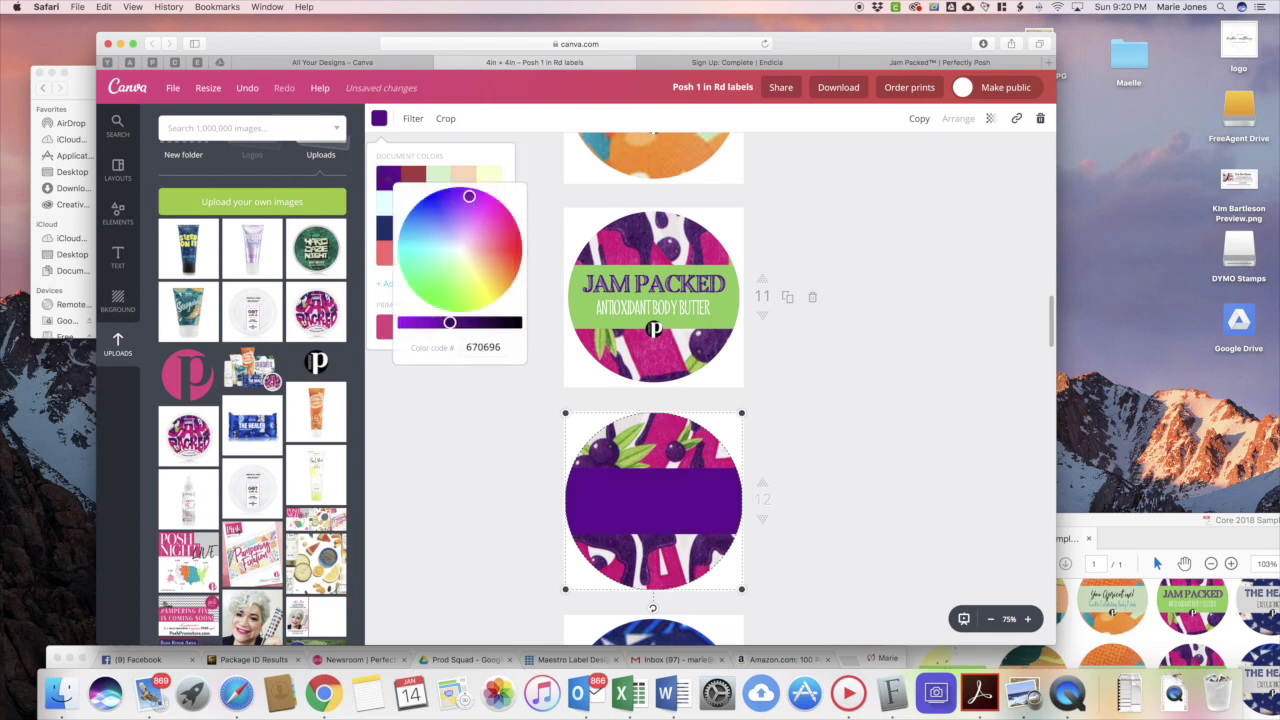
pyautogui.moveTo(455, 322); pyautogui.dragTo(430, 322)
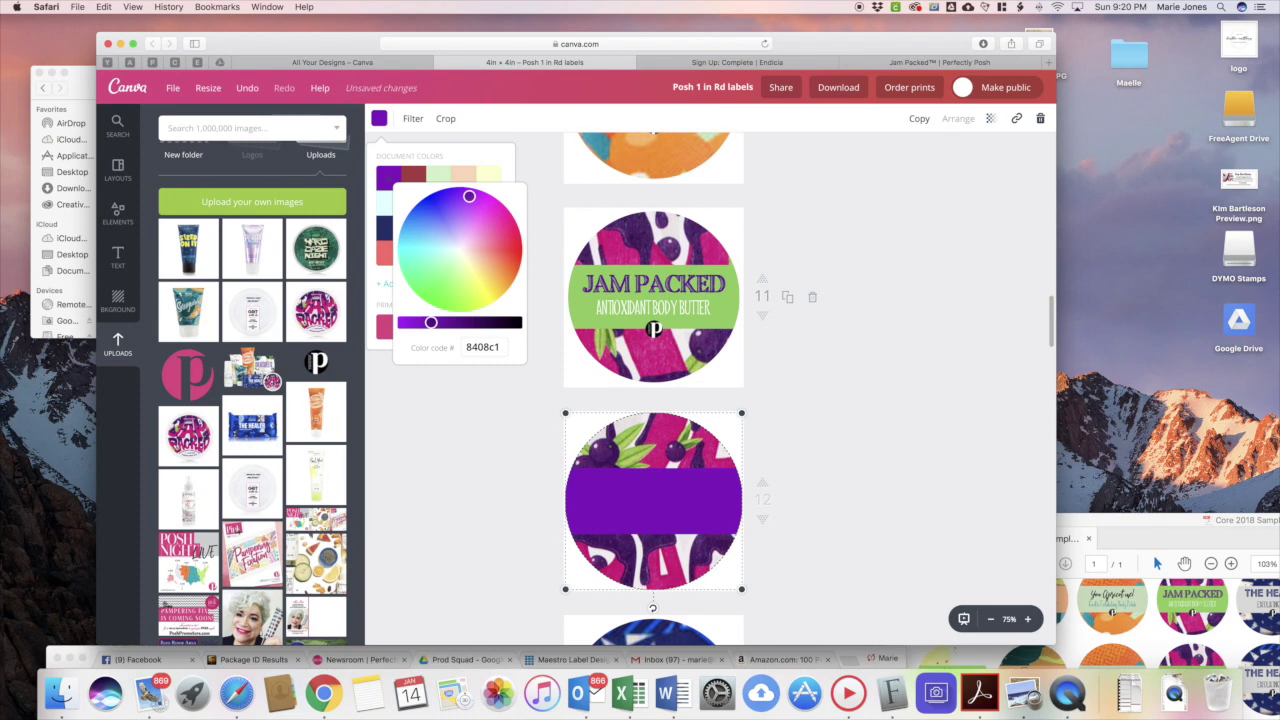
pyautogui.moveTo(430, 322); pyautogui.dragTo(423, 322)
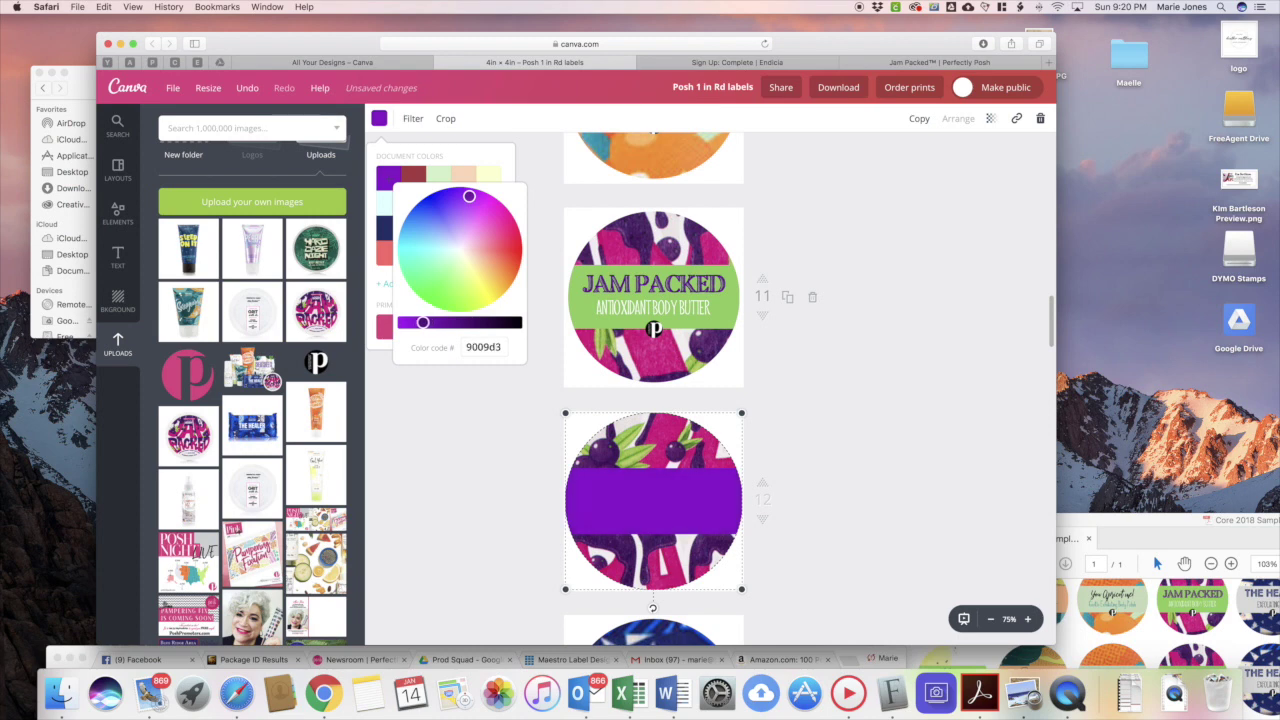
pyautogui.click(957, 467)
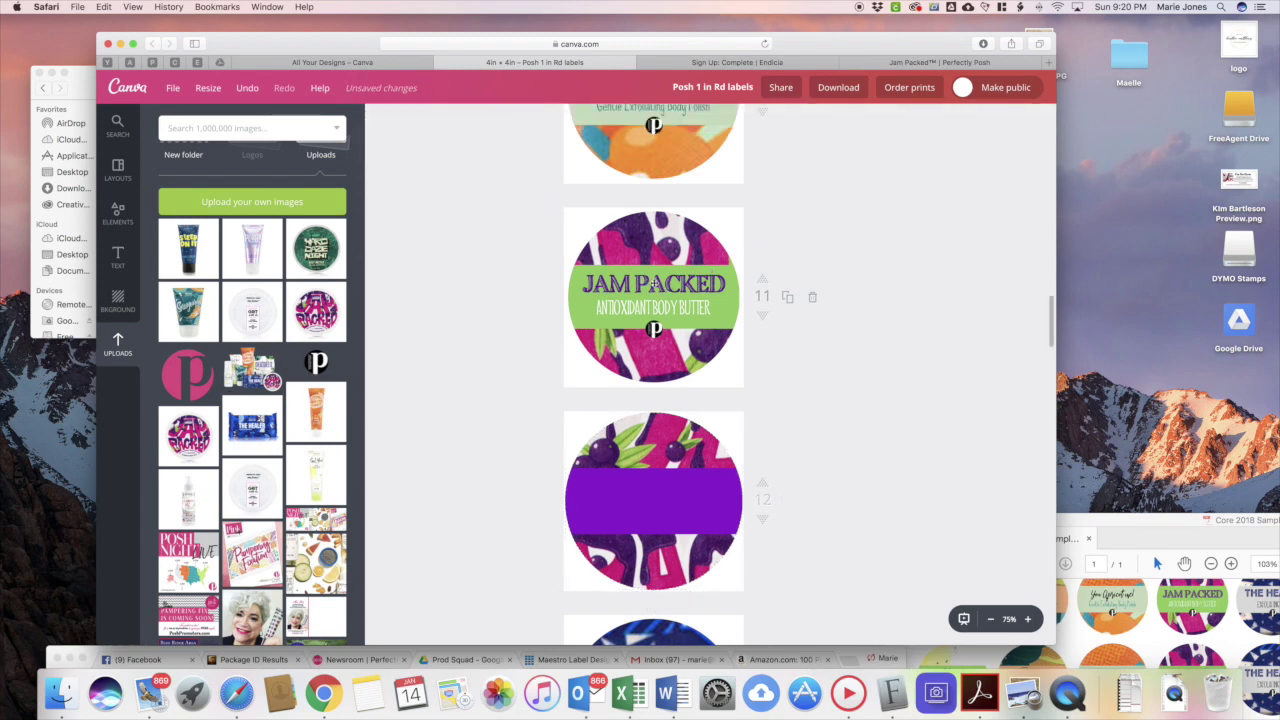
# Add a heading text box over the purple band on page 12 and narrow it to the label's width.
pyautogui.click(118, 256)
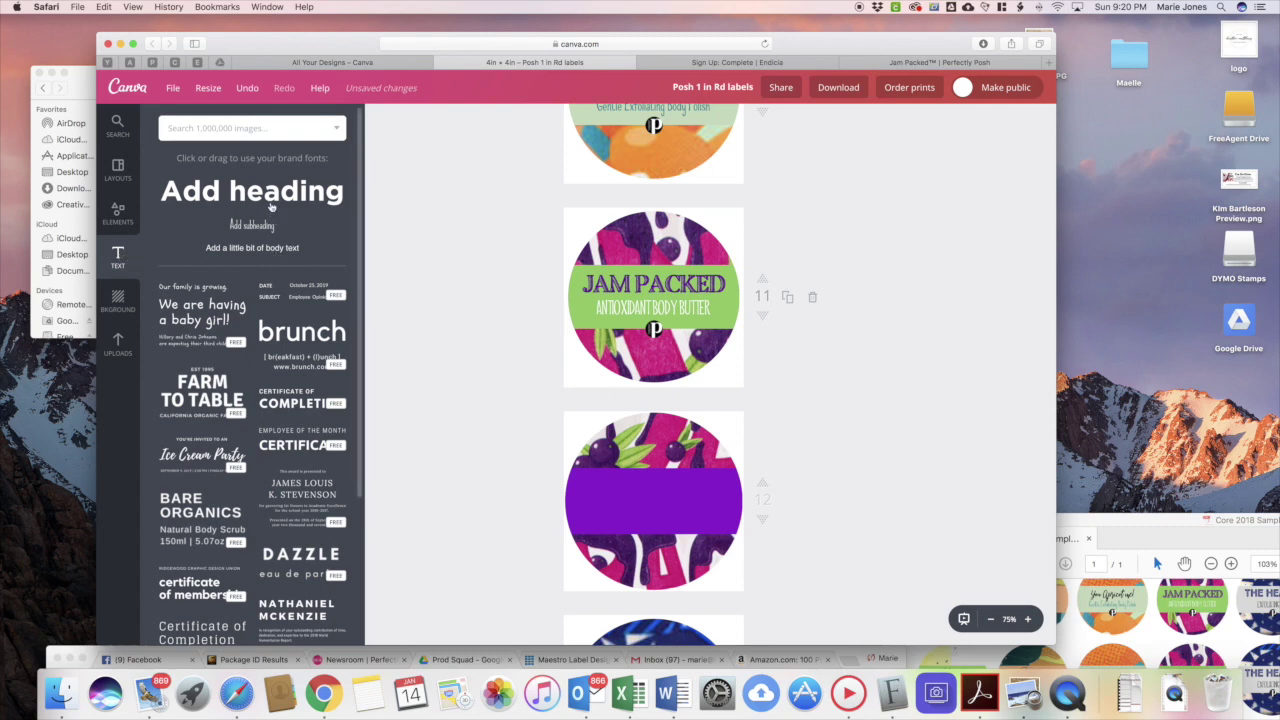
pyautogui.moveTo(257, 194); pyautogui.dragTo(658, 312)
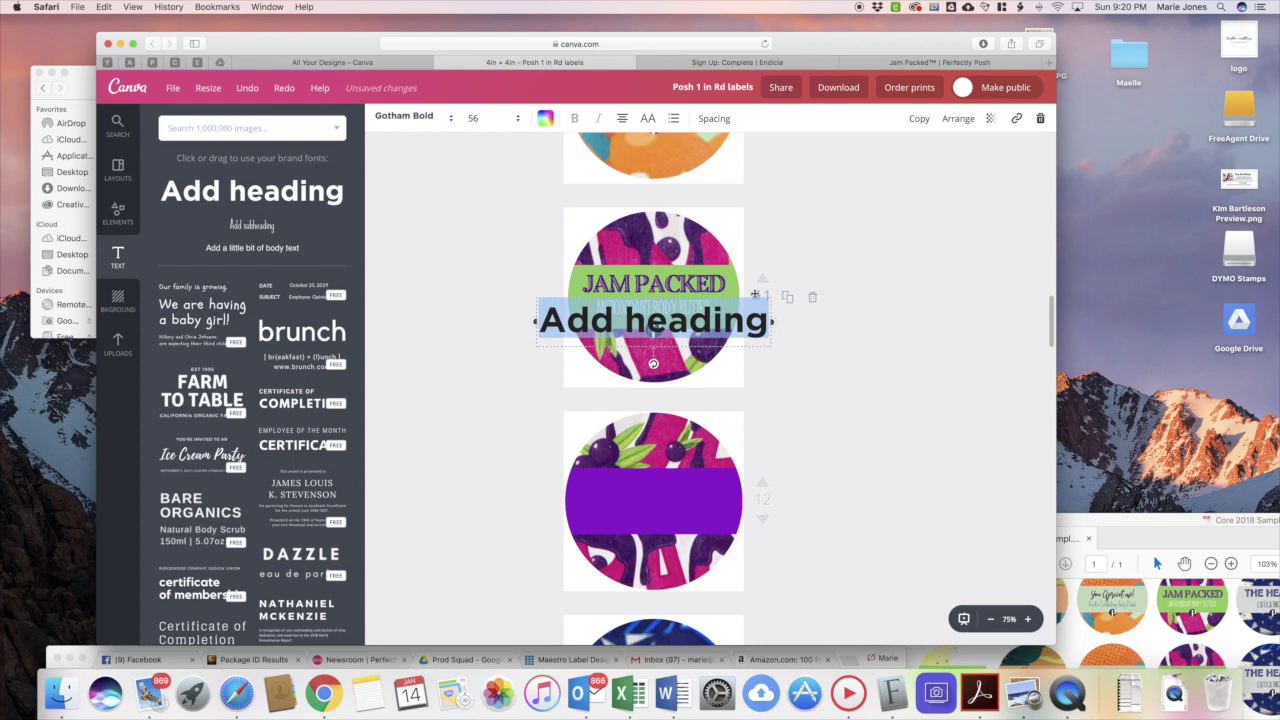
pyautogui.moveTo(751, 296); pyautogui.dragTo(745, 467)
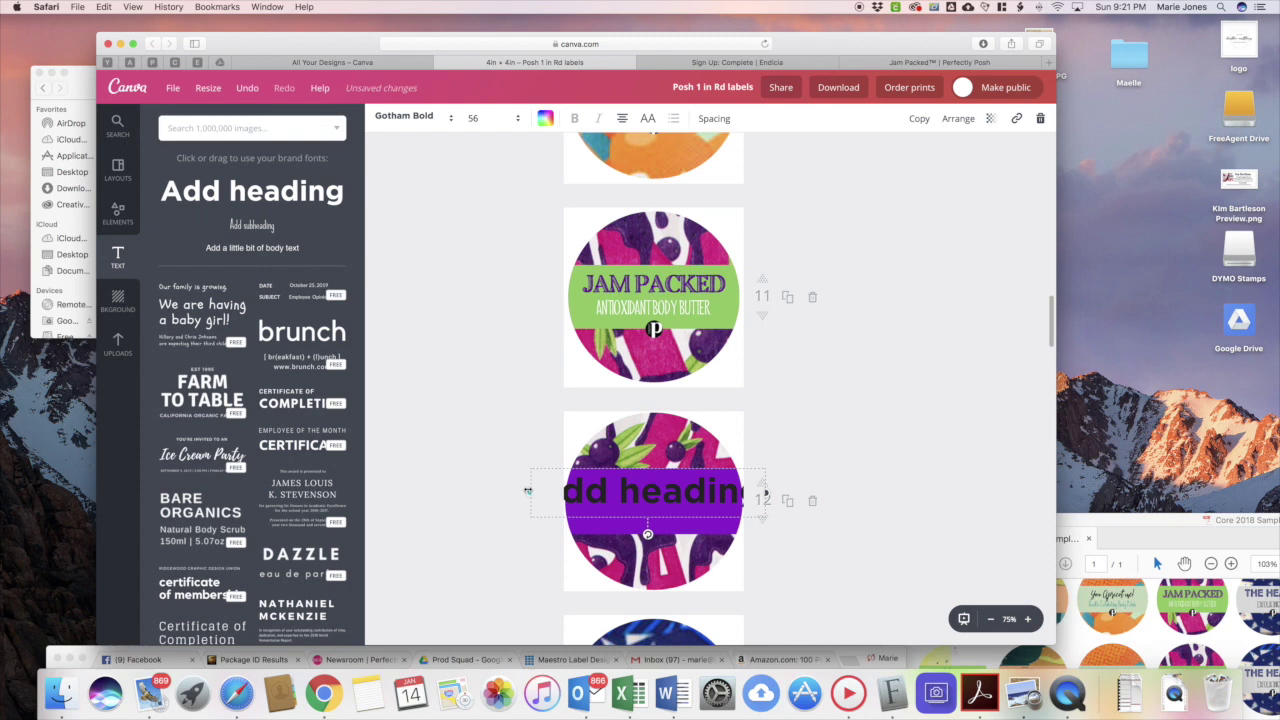
pyautogui.moveTo(530, 492); pyautogui.dragTo(566, 492)
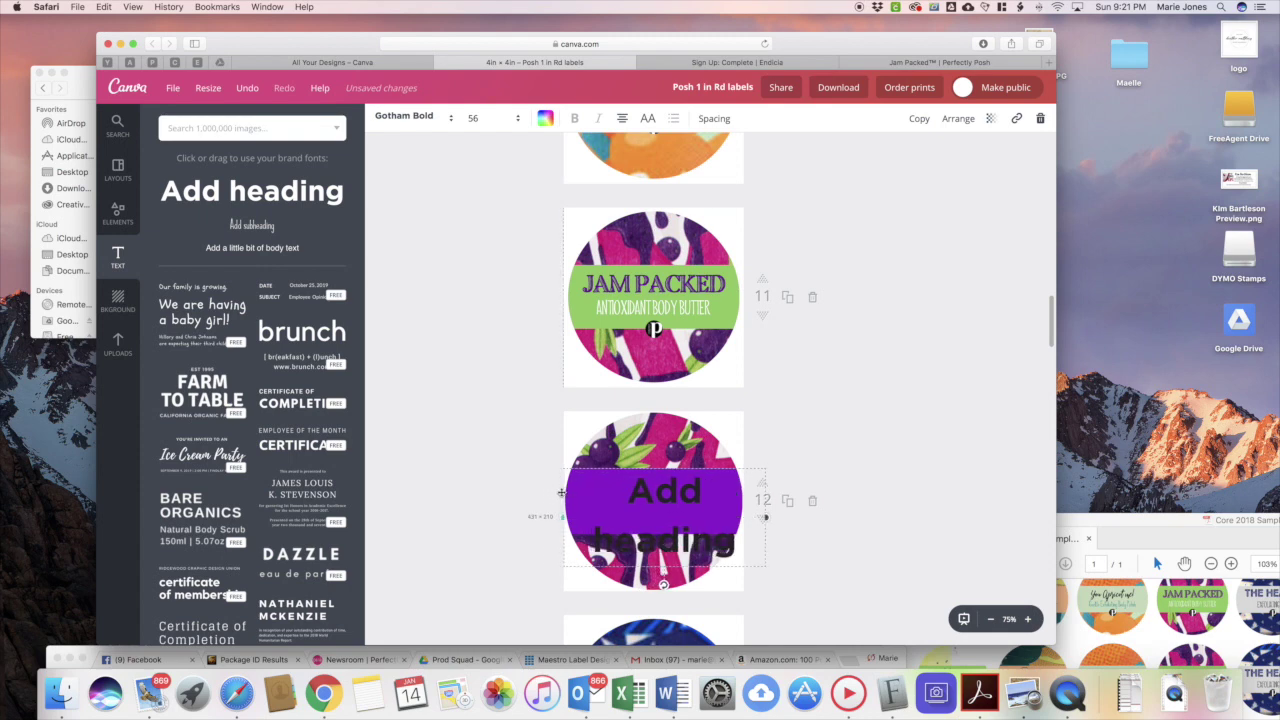
pyautogui.moveTo(767, 519); pyautogui.dragTo(747, 518)
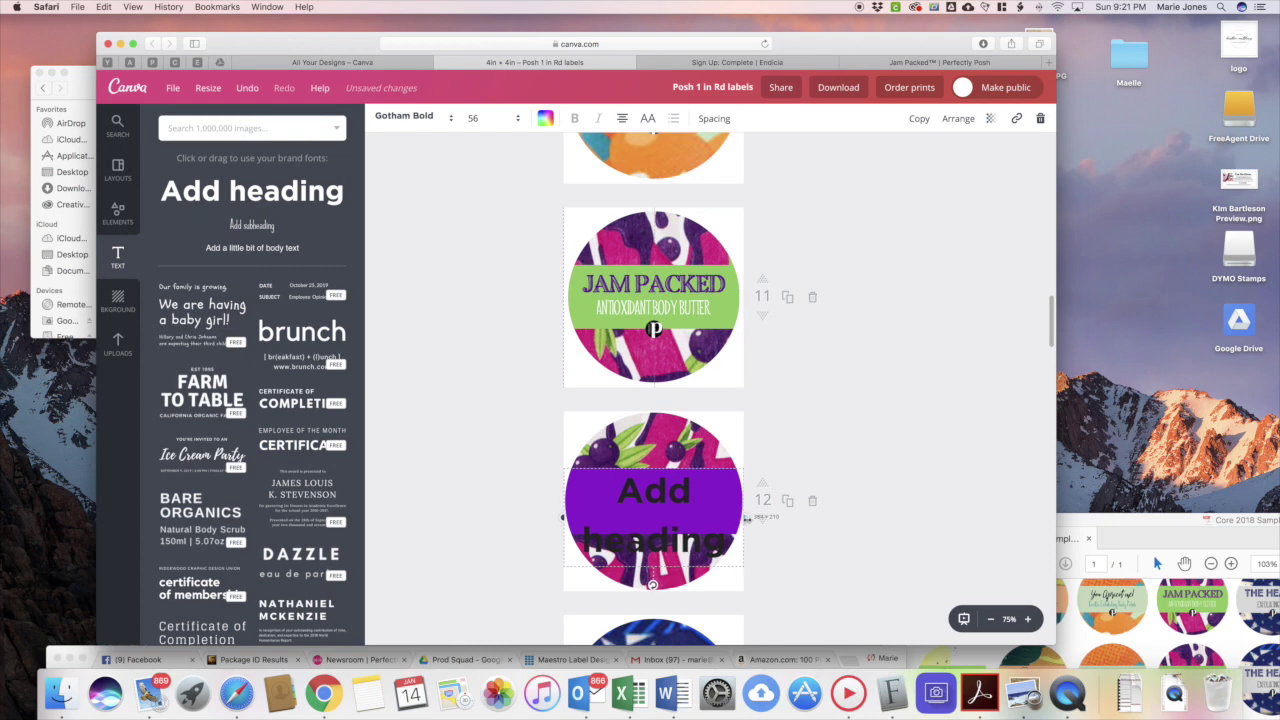
pyautogui.moveTo(747, 518); pyautogui.dragTo(746, 518)
pyautogui.moveTo(605, 489); pyautogui.dragTo(603, 489)
# Replace the placeholder heading on page 12 with "JAM PACKED" and set its font size to 42.
pyautogui.doubleClick(653, 490)
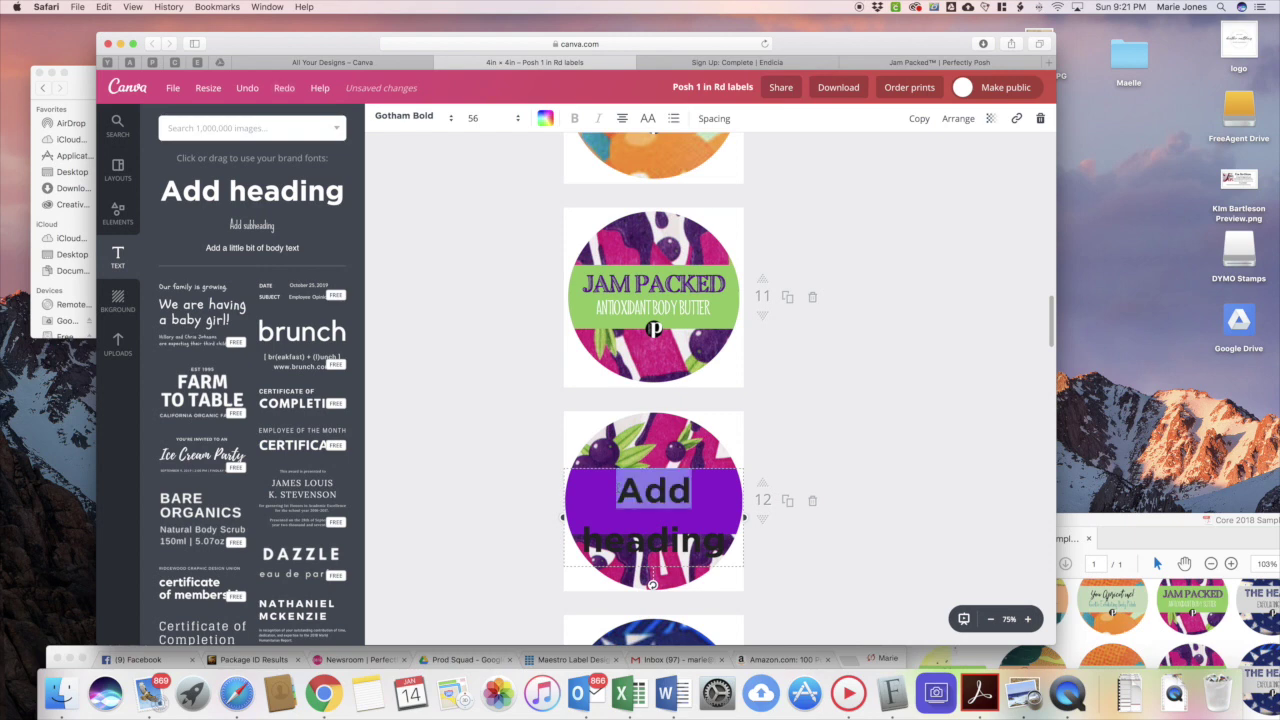
pyautogui.click(117, 343)
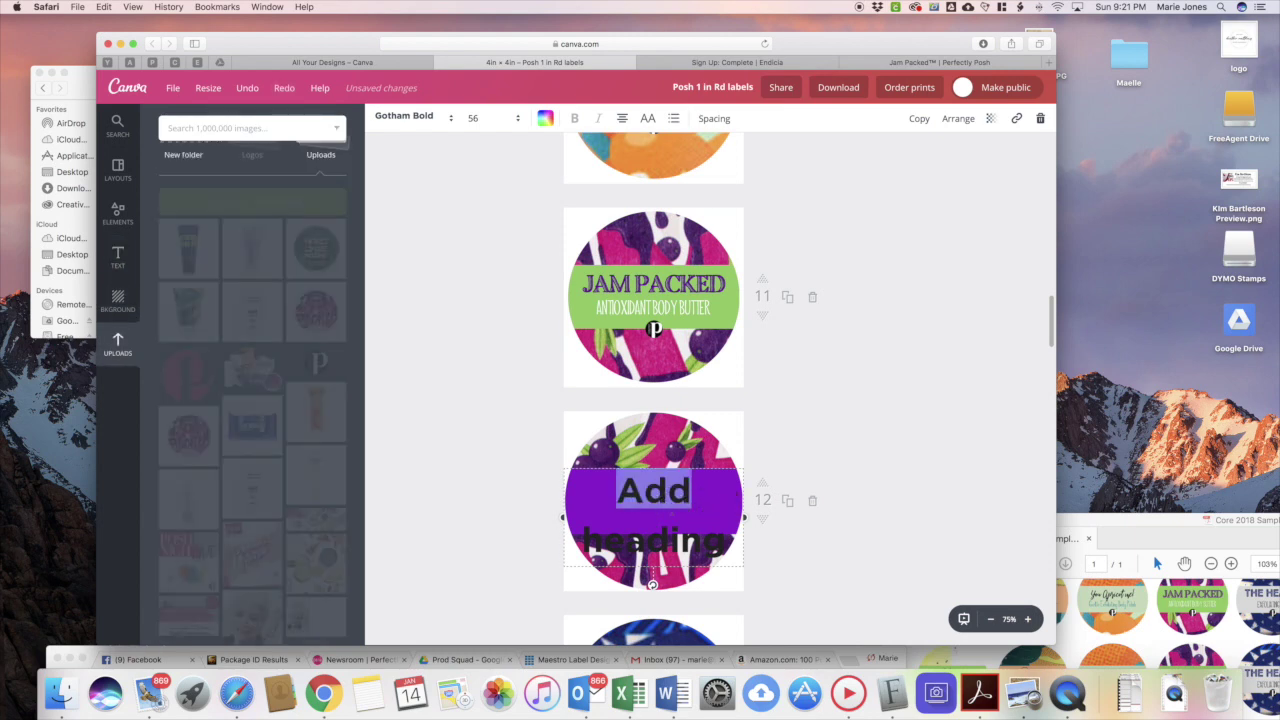
pyautogui.hotkey('shift', 'Left')
pyautogui.hotkey('shift', 'Left')
pyautogui.hotkey('shift', 'Left')
pyautogui.hotkey('shift', 'Left')
pyautogui.hotkey('shift', 'Left')
pyautogui.hotkey('shift', 'Left')
pyautogui.hotkey('shift', 'Left')
pyautogui.hotkey('shift', 'Left')
pyautogui.hotkey('shift', 'Left')
pyautogui.hotkey('shift', 'Left')
pyautogui.hotkey('shift', 'Left')
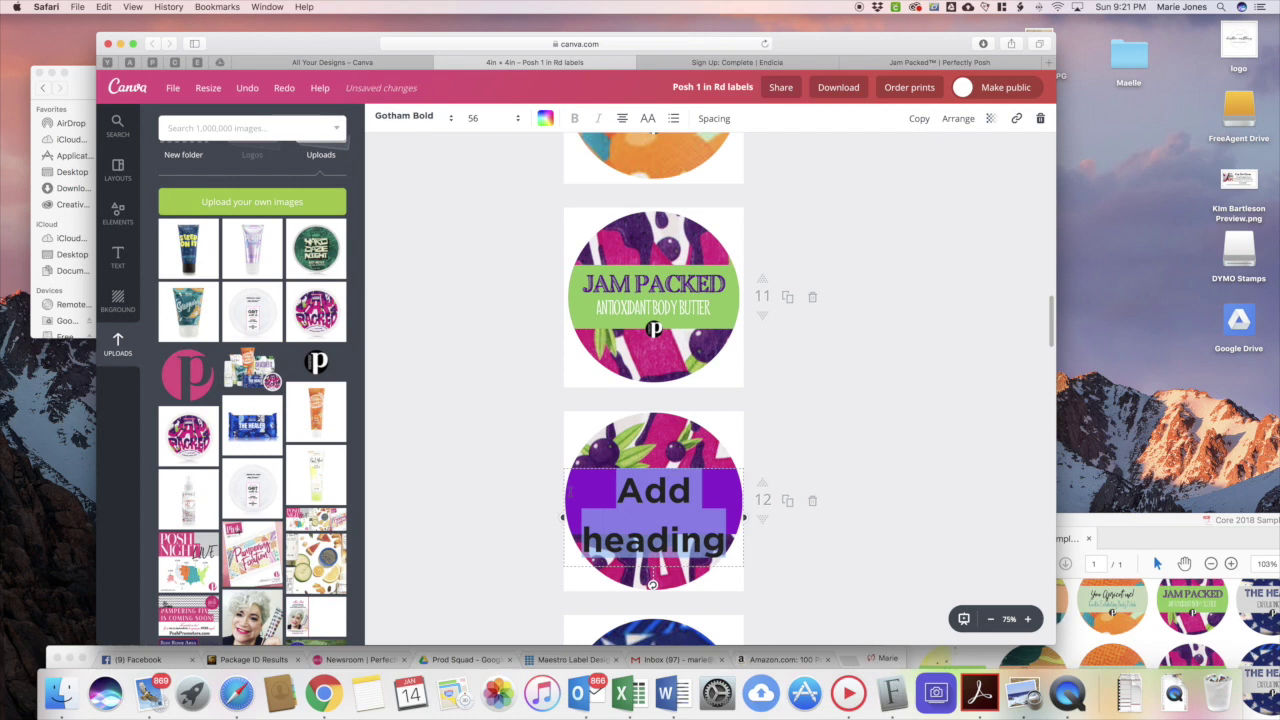
pyautogui.write('J')
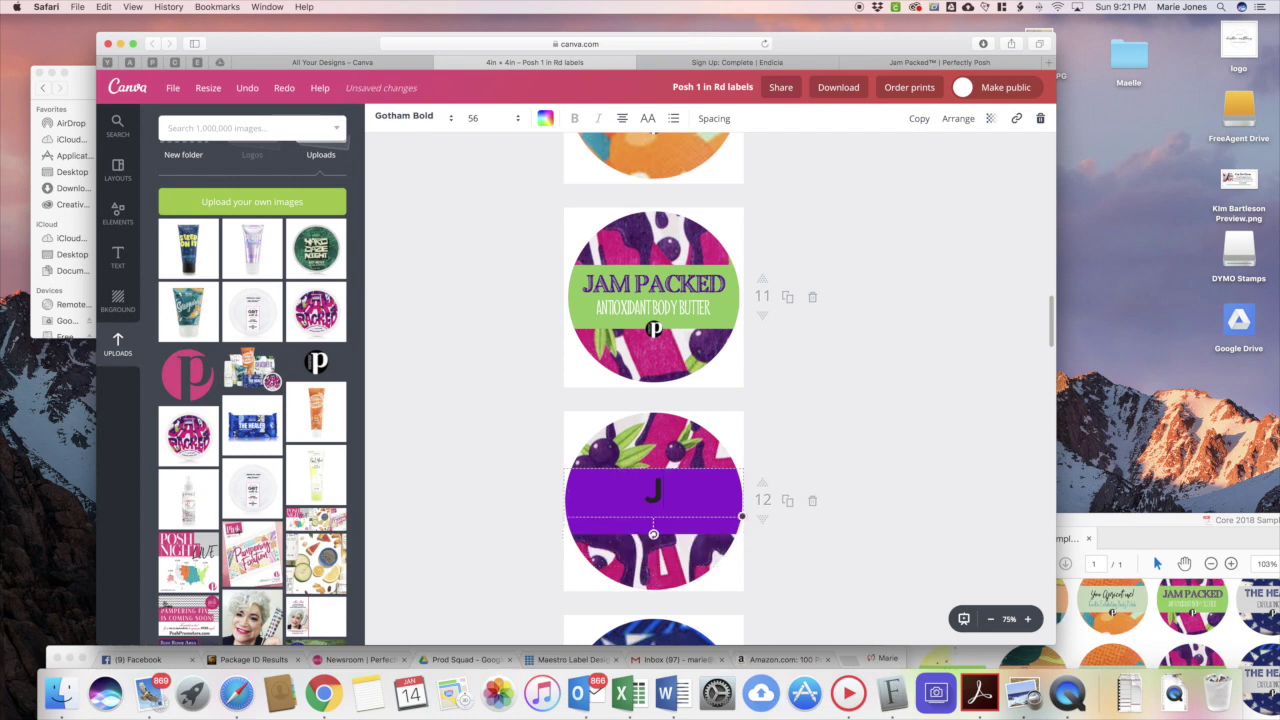
pyautogui.write('AM')
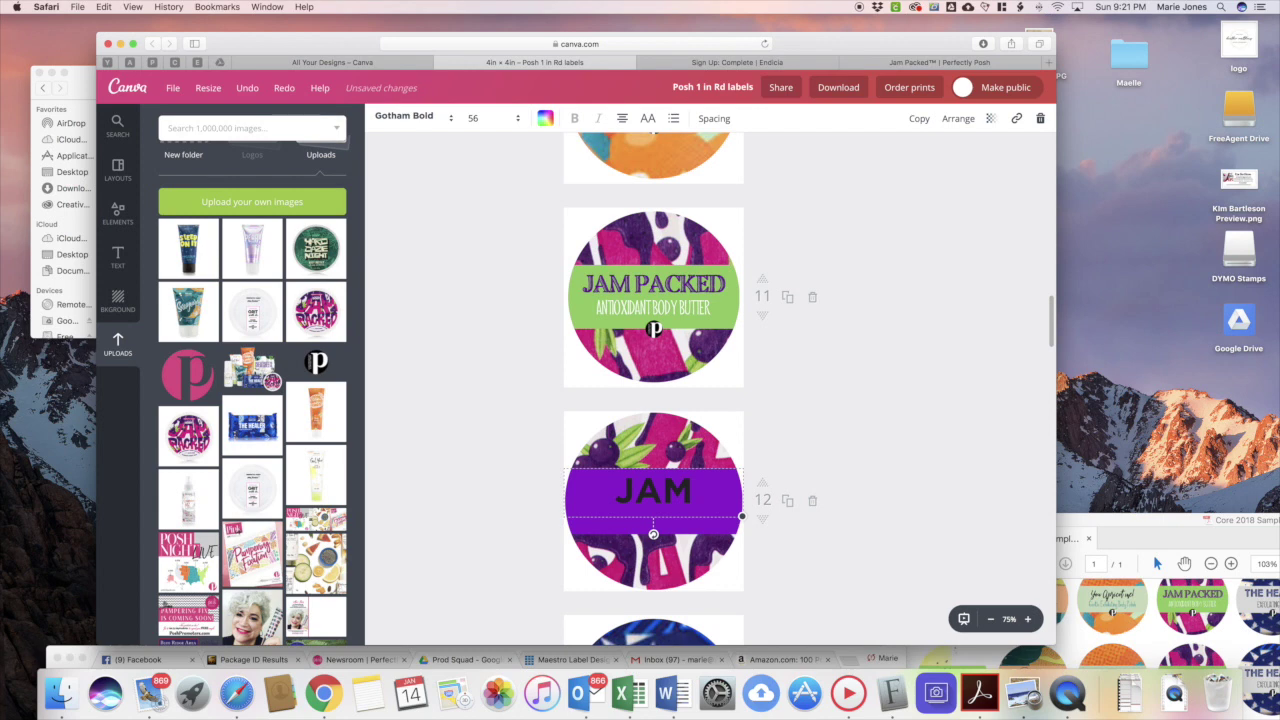
pyautogui.write(' PACK')
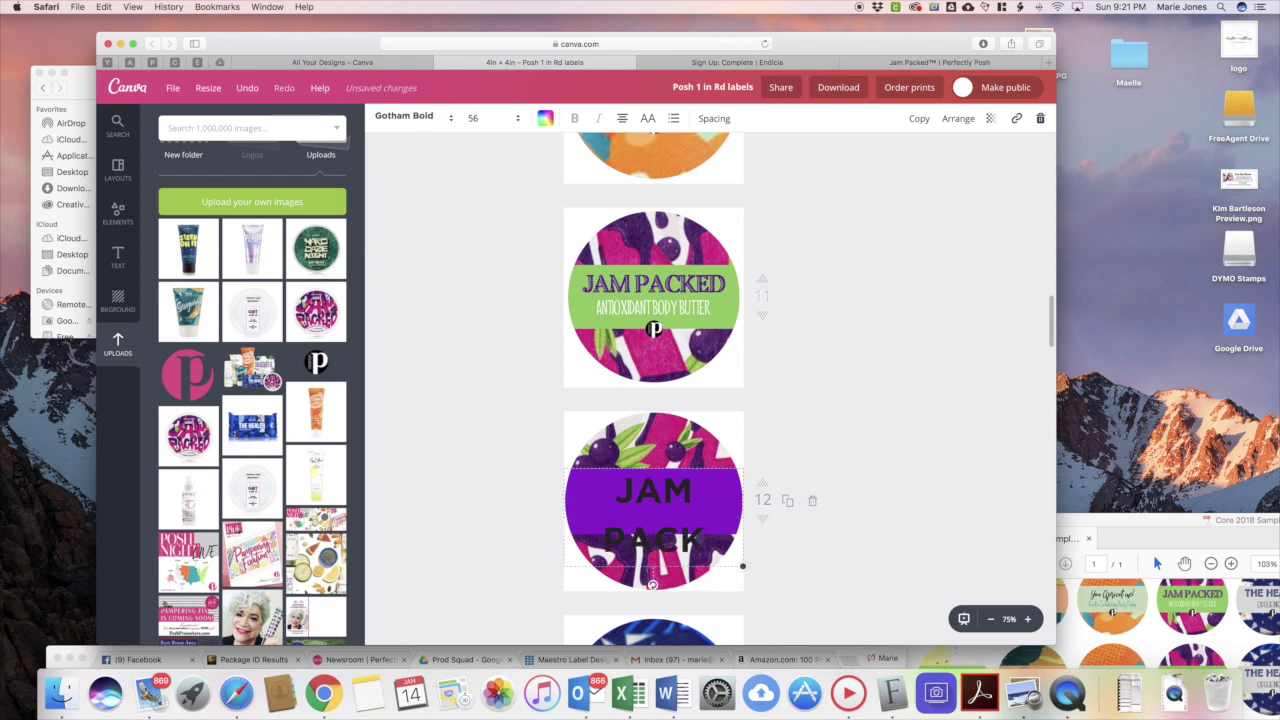
pyautogui.write('ED')
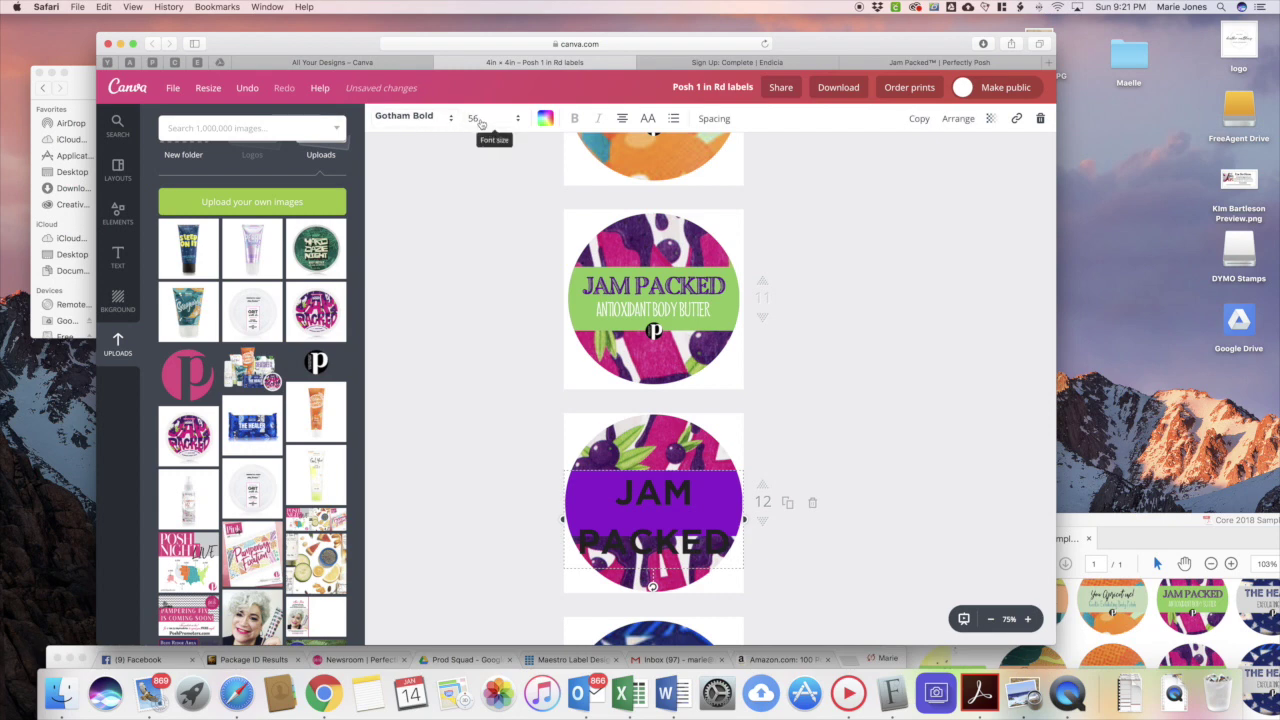
pyautogui.click(519, 121)
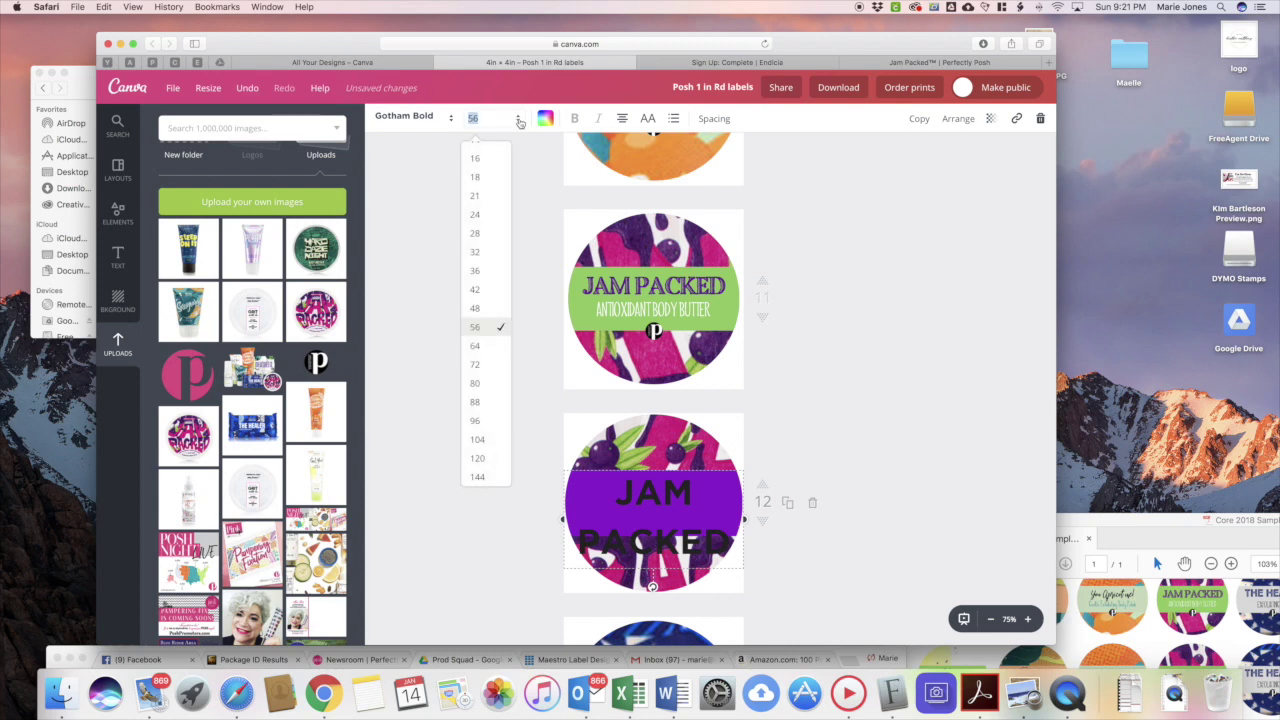
pyautogui.click(479, 289)
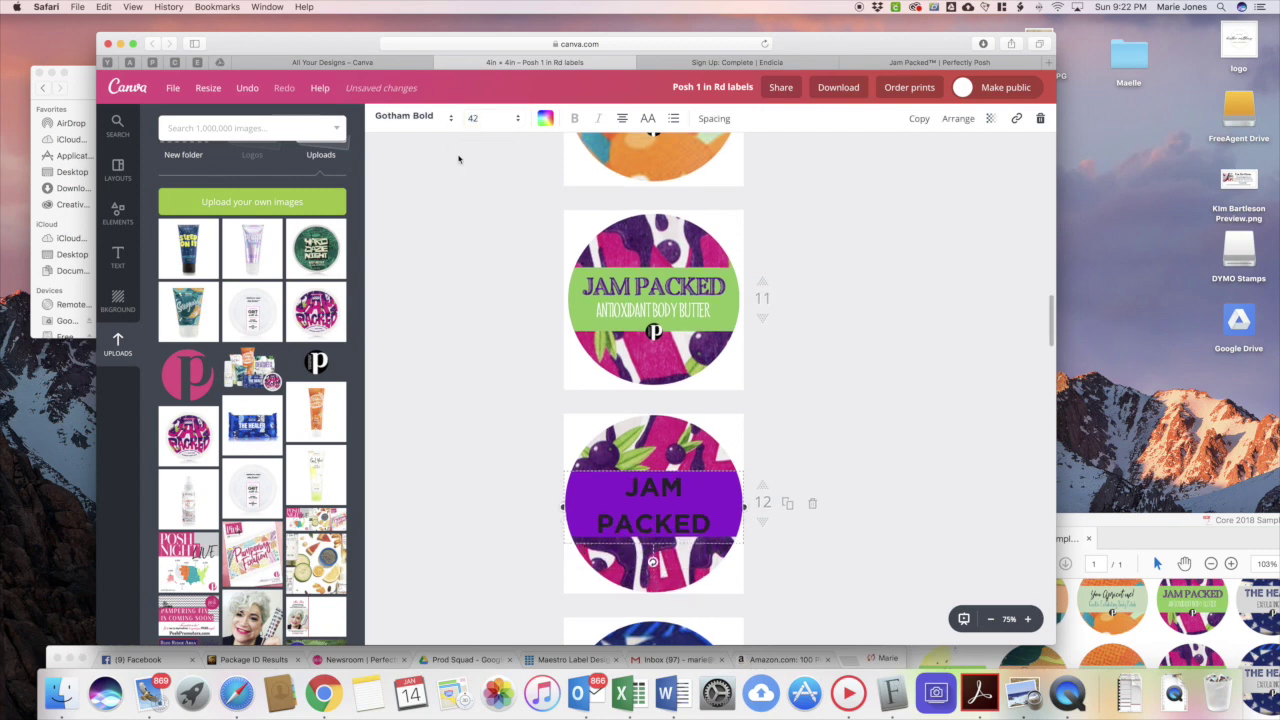
# Change the "JAM PACKED" heading on page 12 to a casual hand-lettered font that fits on one line.
pyautogui.click(449, 119)
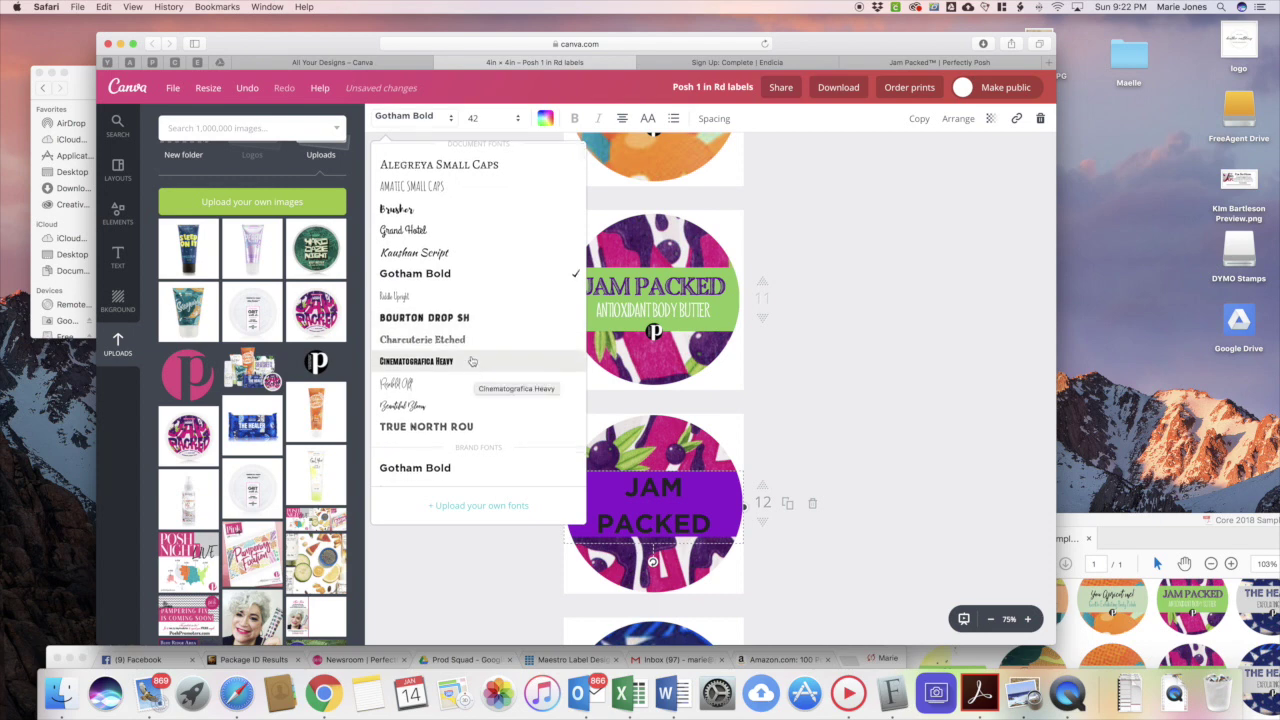
pyautogui.scroll(-1, 470, 300)
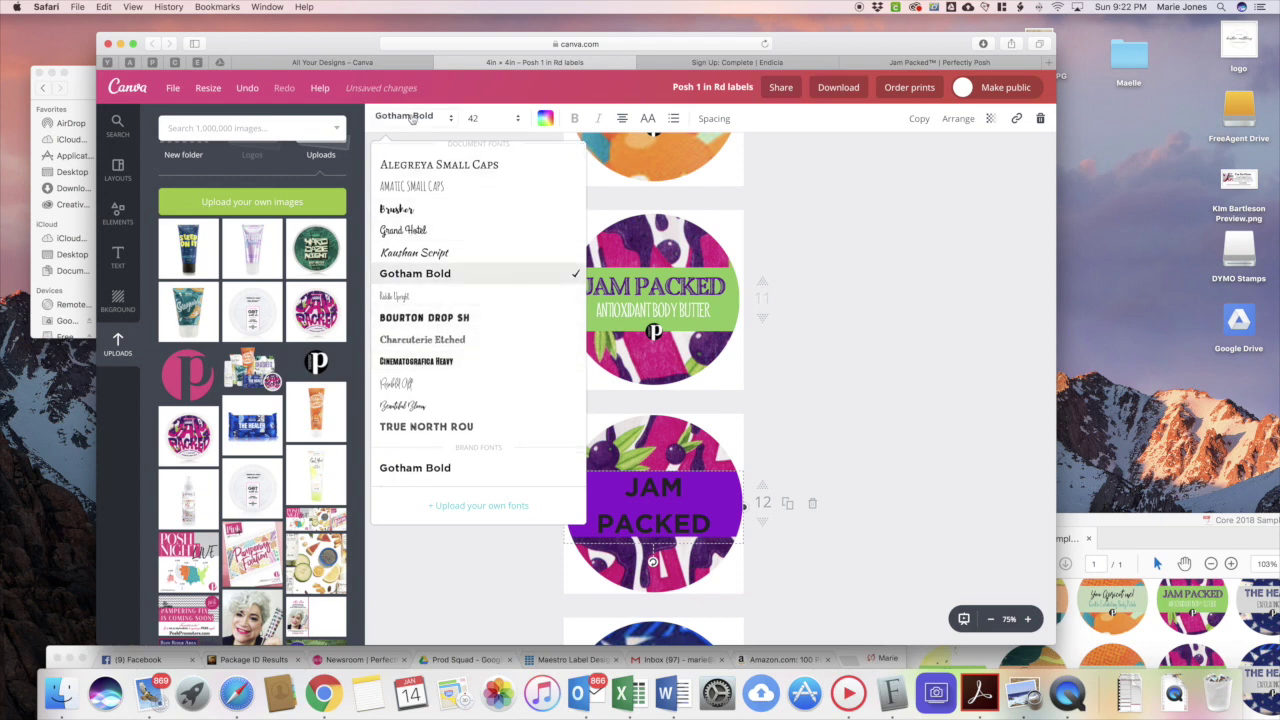
pyautogui.scroll(-5, 474, 350)
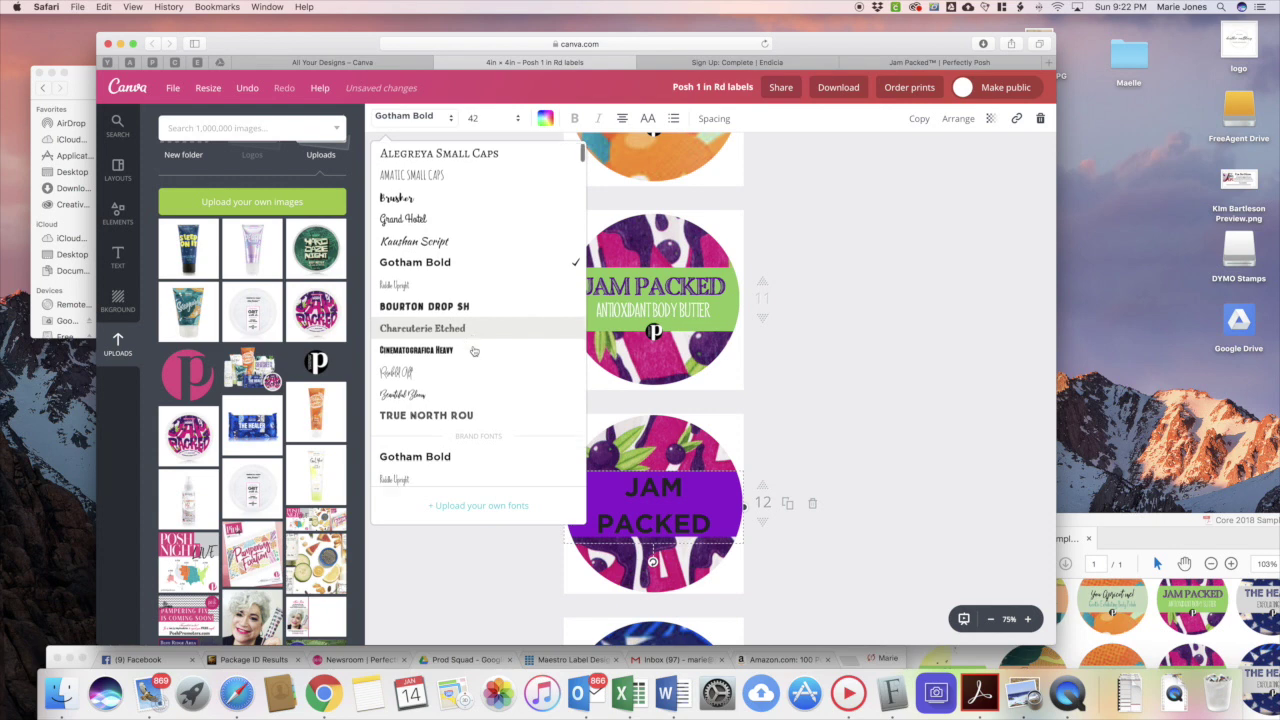
pyautogui.scroll(-3, 474, 350)
pyautogui.scroll(-2, 474, 350)
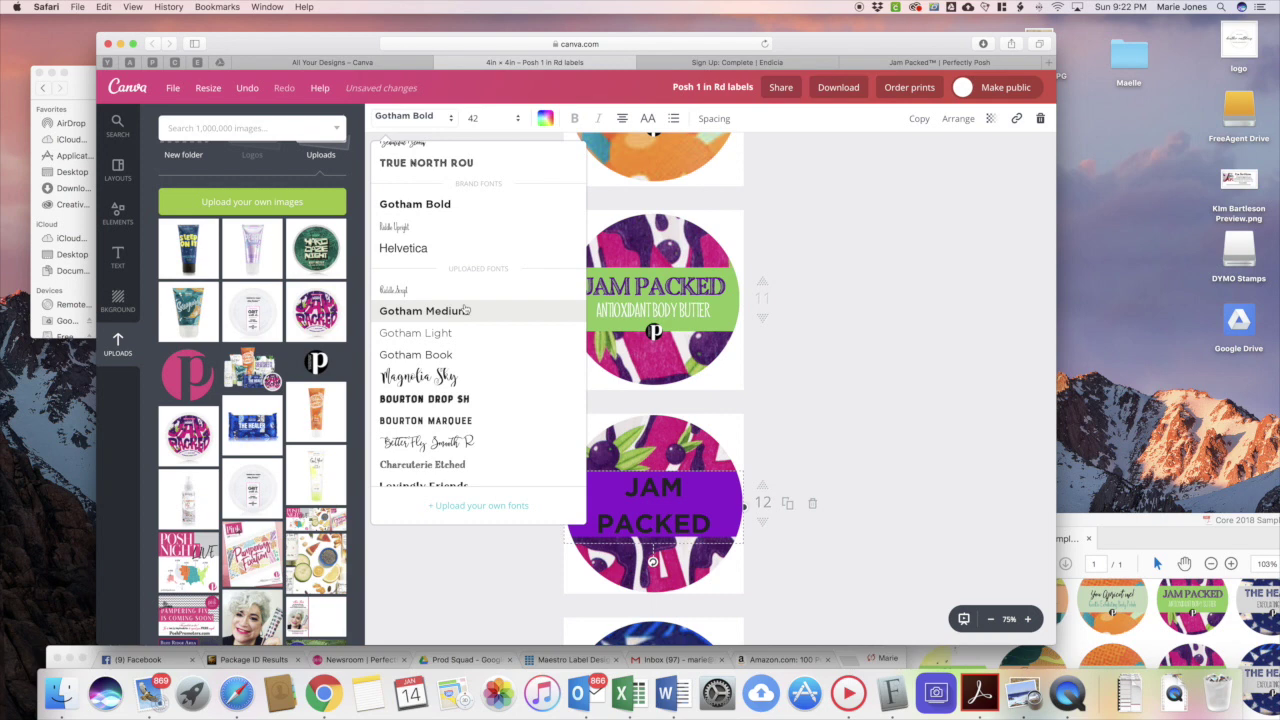
pyautogui.scroll(-3, 465, 310)
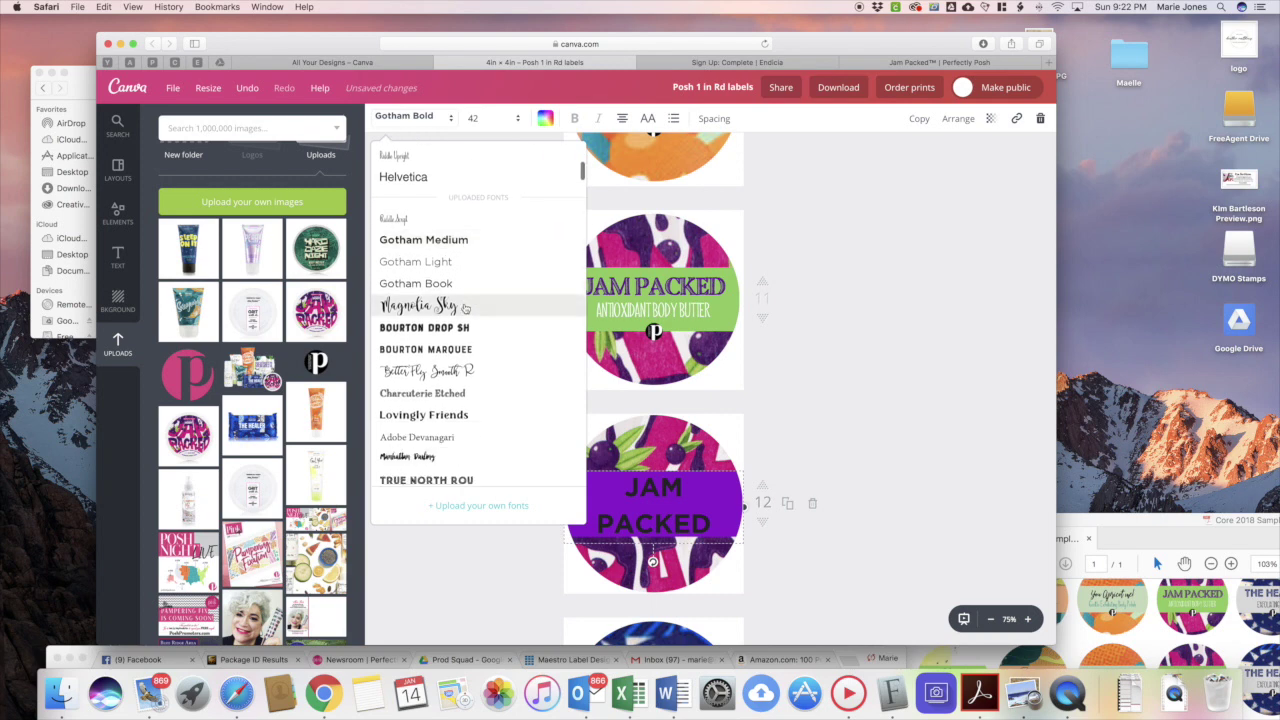
pyautogui.scroll(-1, 465, 310)
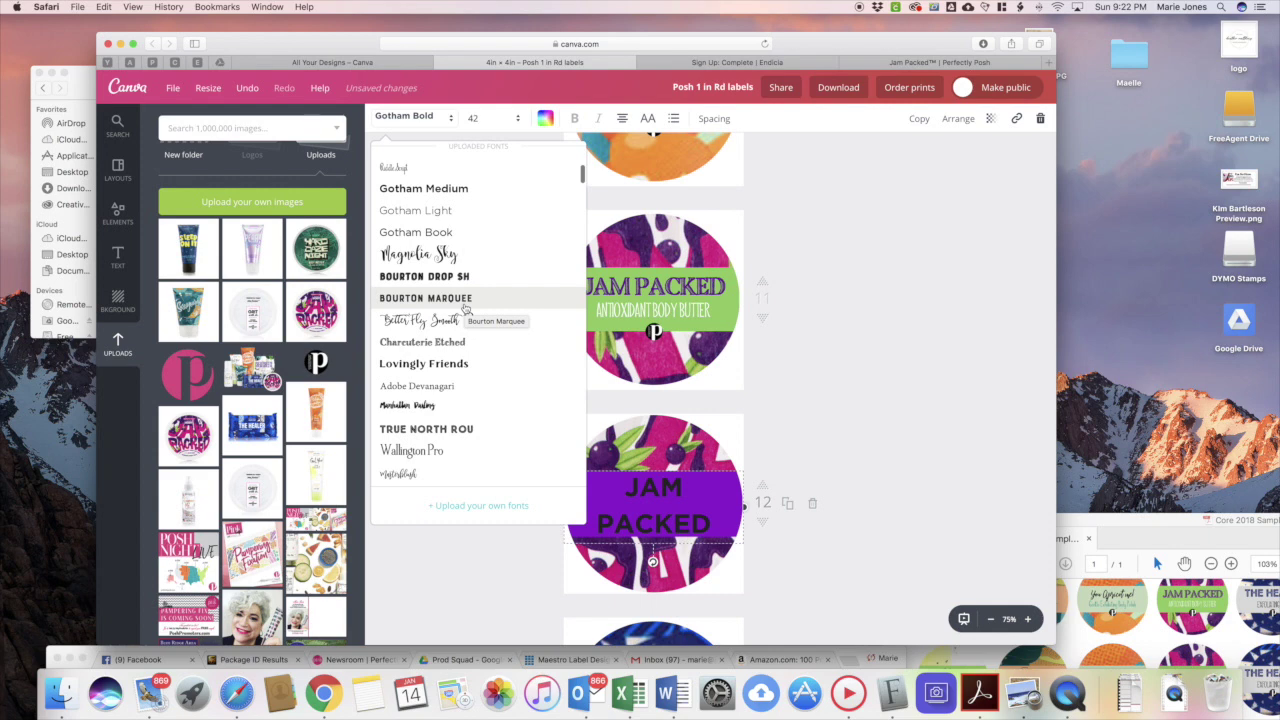
pyautogui.scroll(-3, 465, 309)
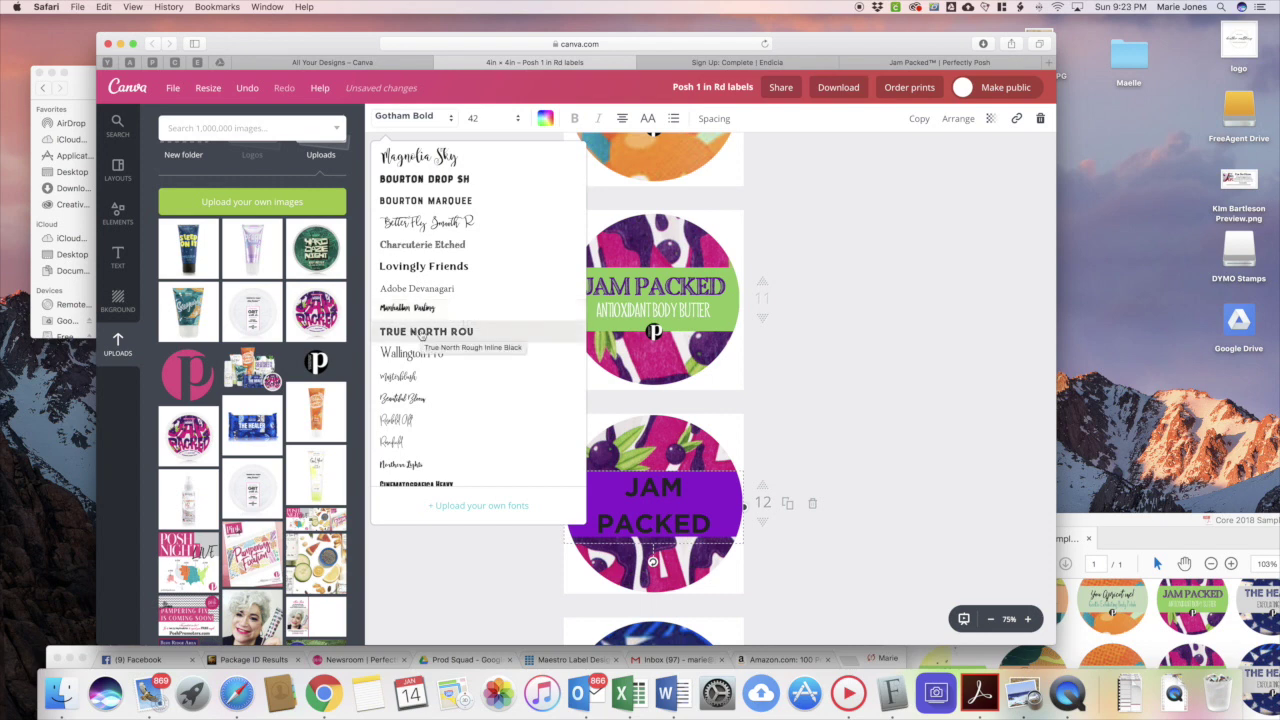
pyautogui.scroll(1, 425, 325)
pyautogui.scroll(-2, 430, 316)
pyautogui.scroll(-10, 430, 316)
pyautogui.scroll(-3, 430, 316)
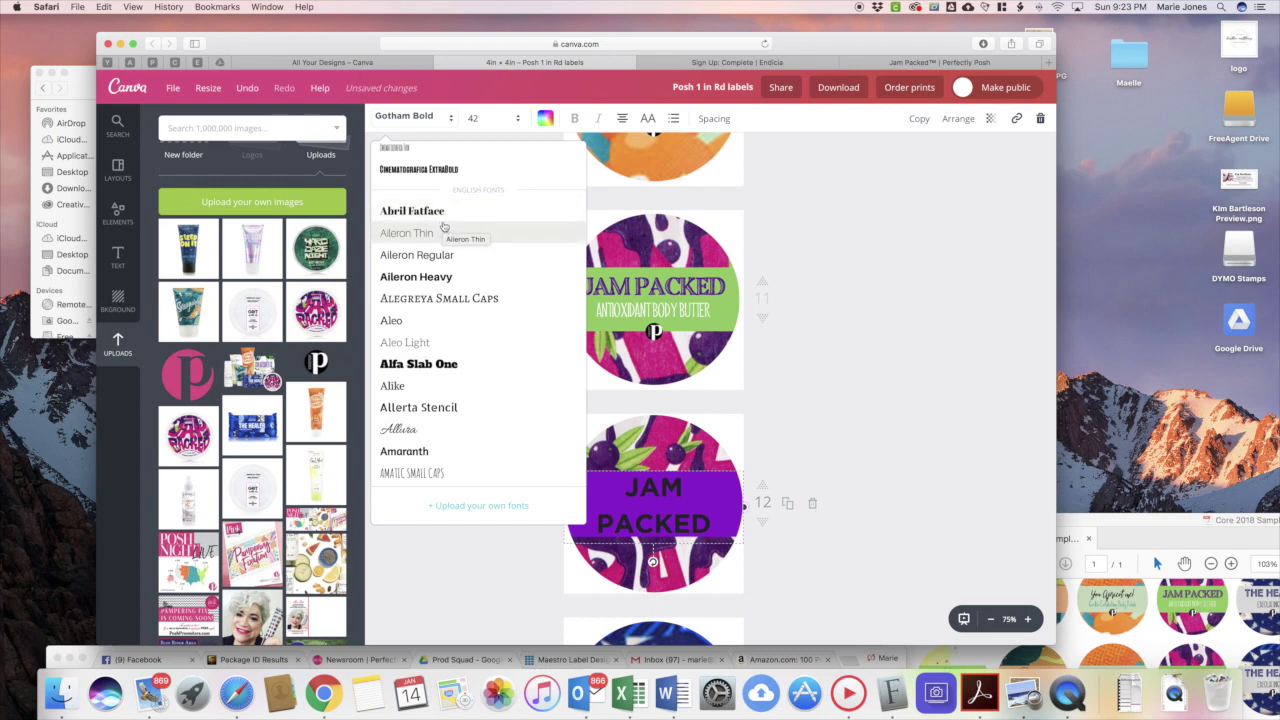
pyautogui.scroll(-2, 445, 312)
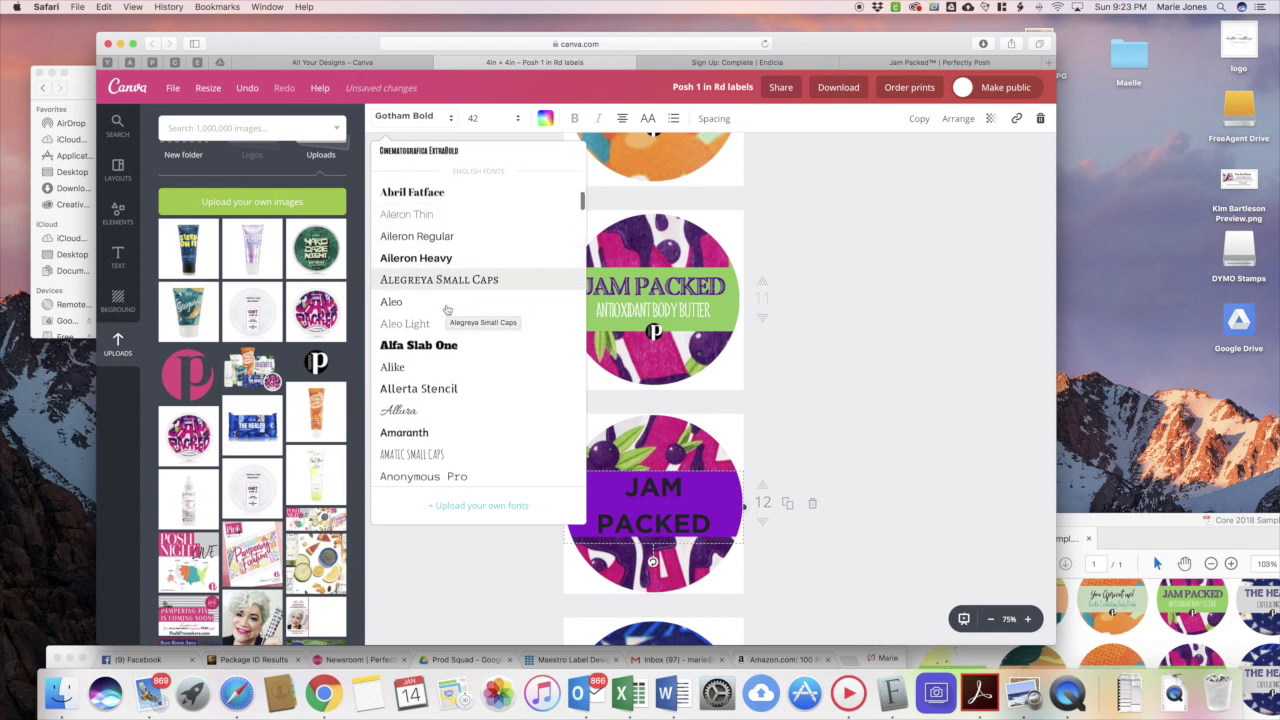
pyautogui.scroll(-1, 447, 311)
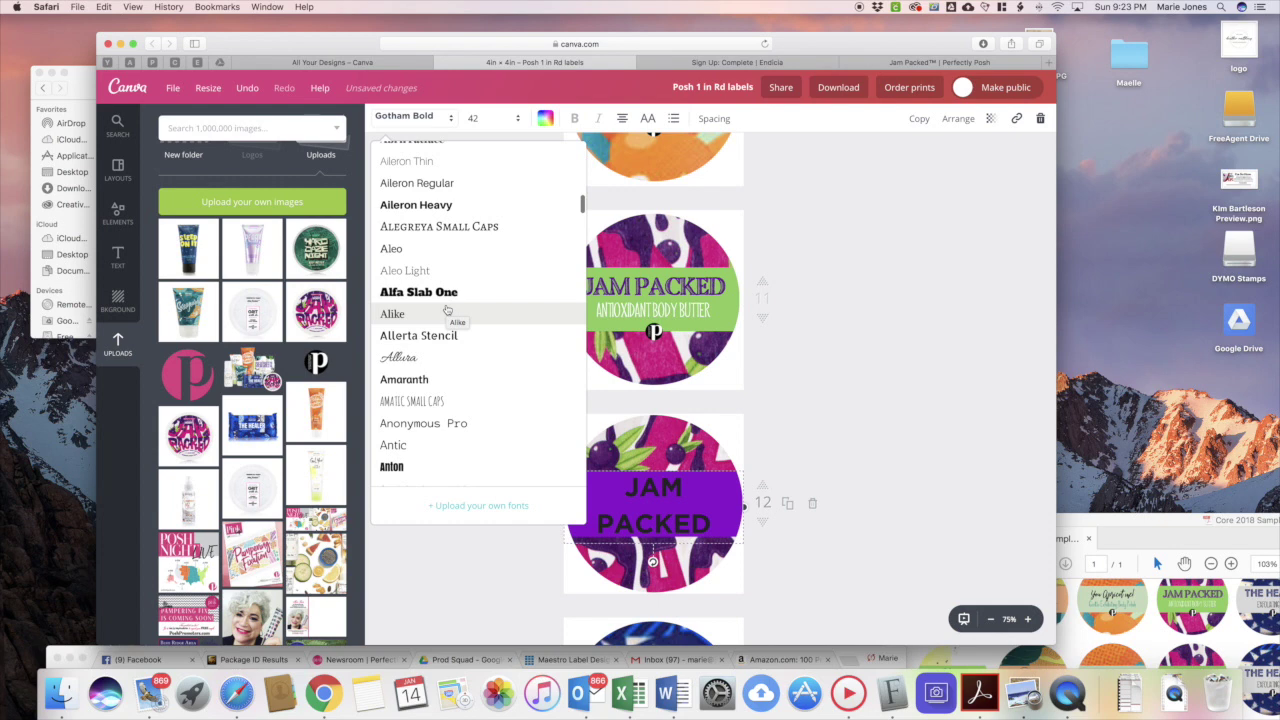
pyautogui.click(447, 313)
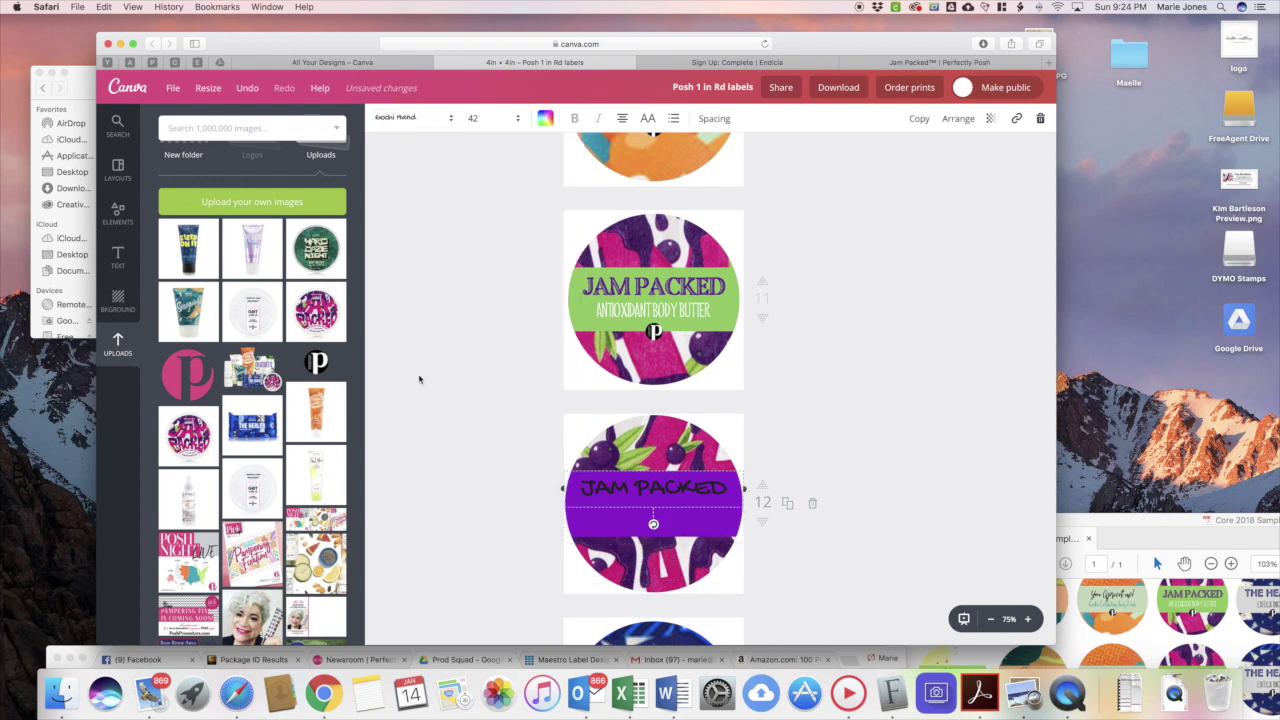
pyautogui.click(419, 378)
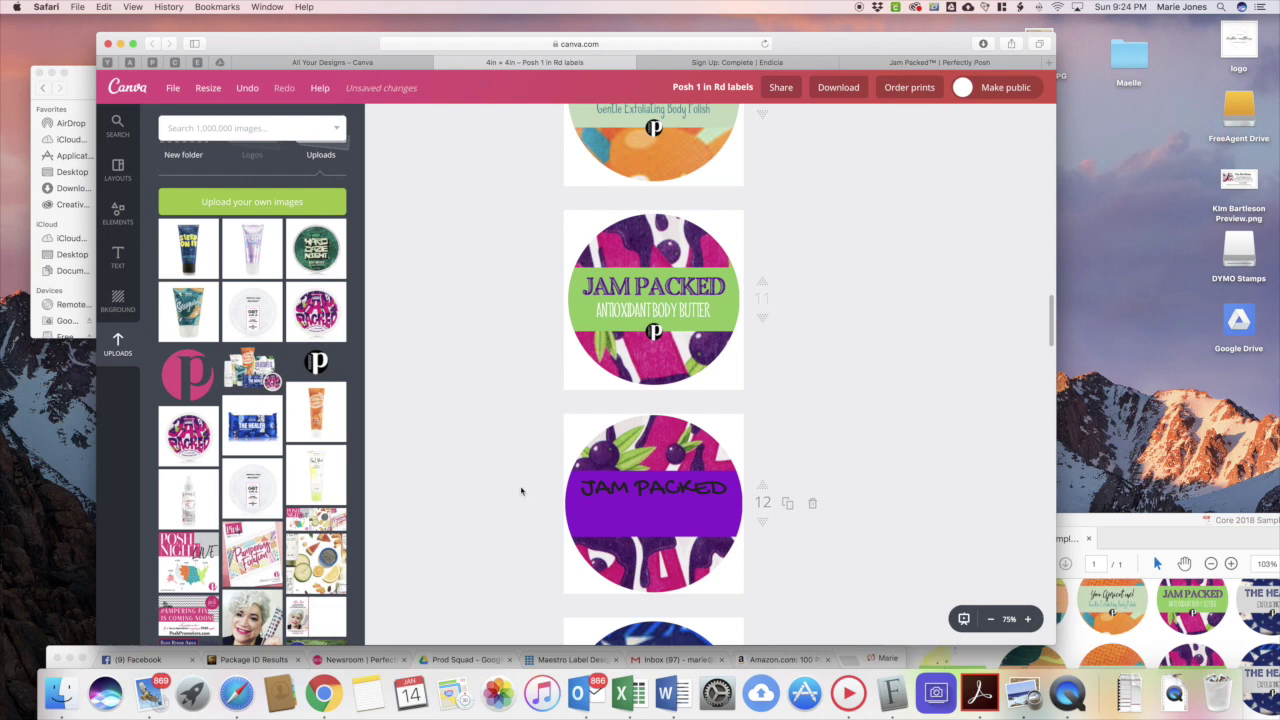
# Duplicate the page 12 heading, place the copy directly below the original, and replace its text with "ANTIOXIDANT BODY BUTTER".
pyautogui.click(614, 512)
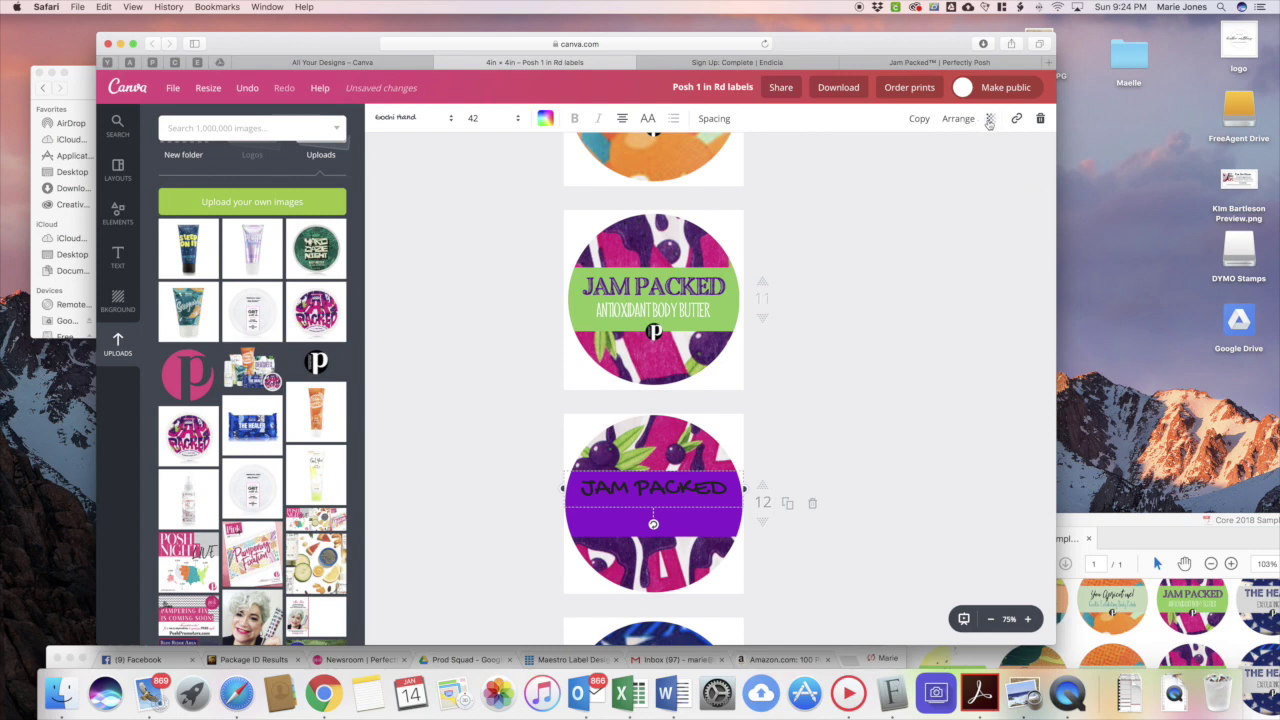
pyautogui.click(920, 119)
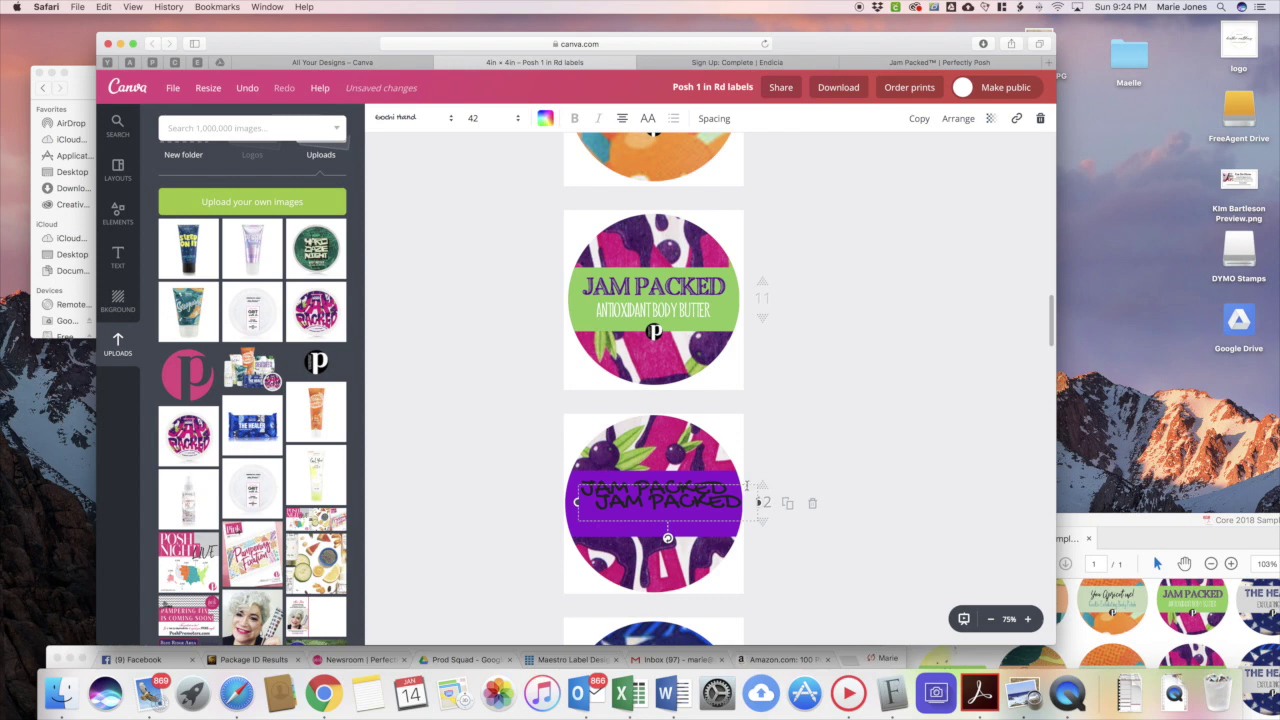
pyautogui.moveTo(746, 485); pyautogui.dragTo(733, 498)
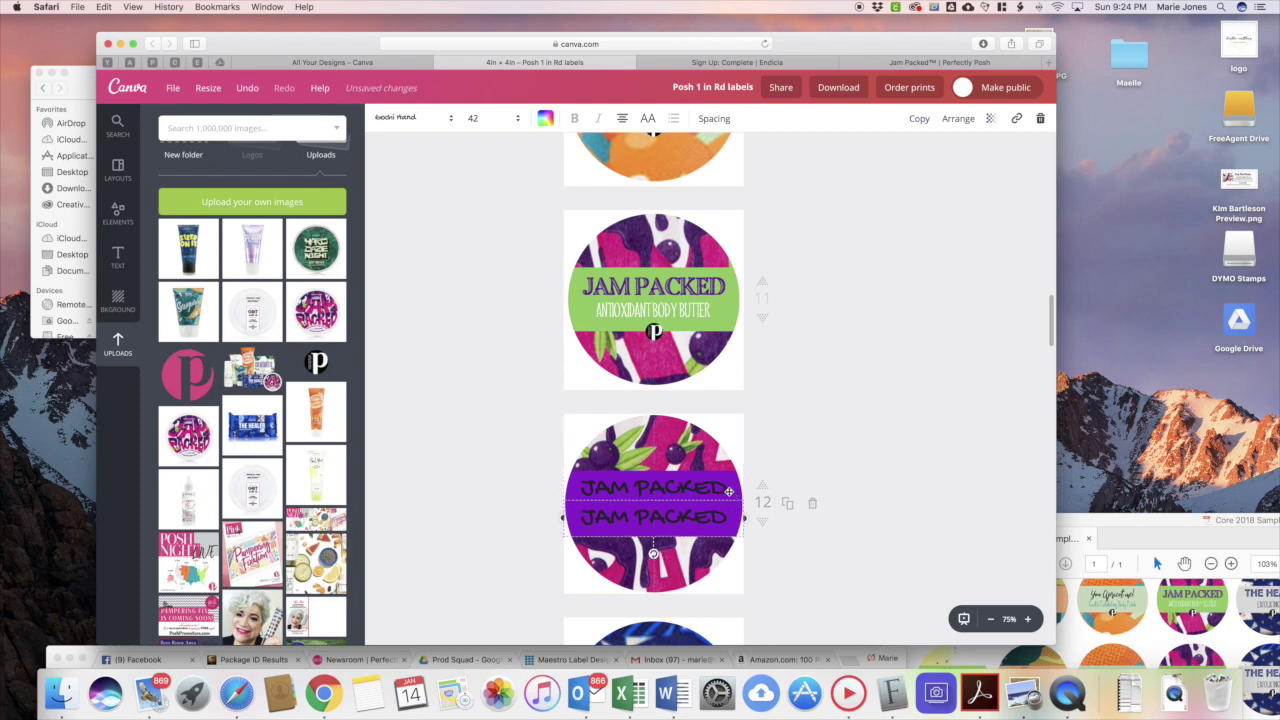
pyautogui.moveTo(727, 517); pyautogui.dragTo(579, 517)
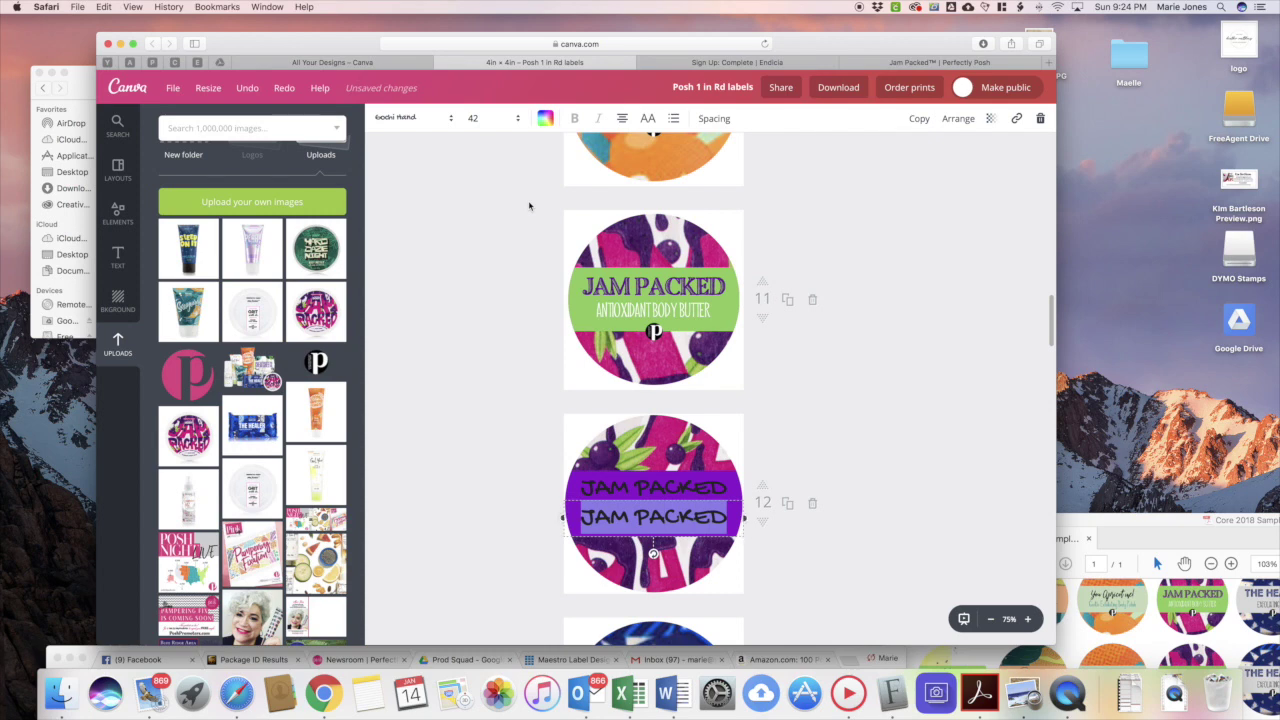
pyautogui.write('ANTIOXIDANT BODY BUTTER')
# Set the "ANTIOXIDANT BODY BUTTER" line on page 12 to the Granaina font at size 24.
pyautogui.click(400, 118)
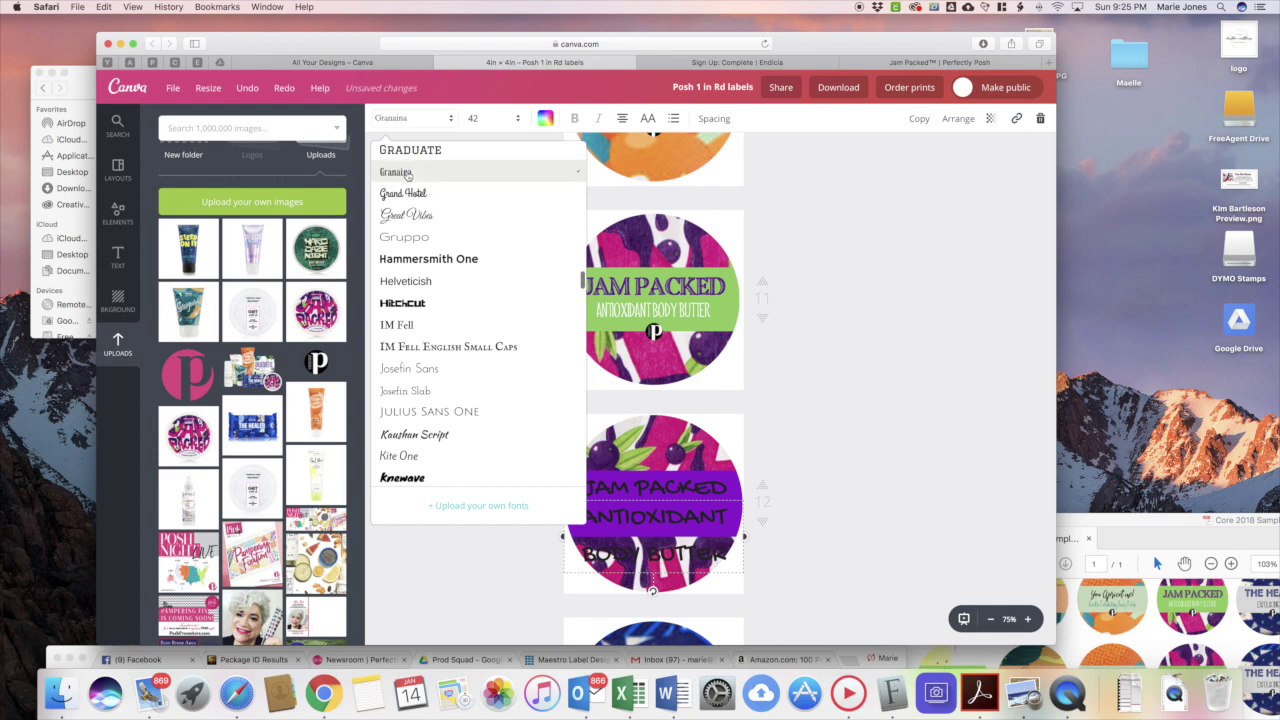
pyautogui.click(407, 174)
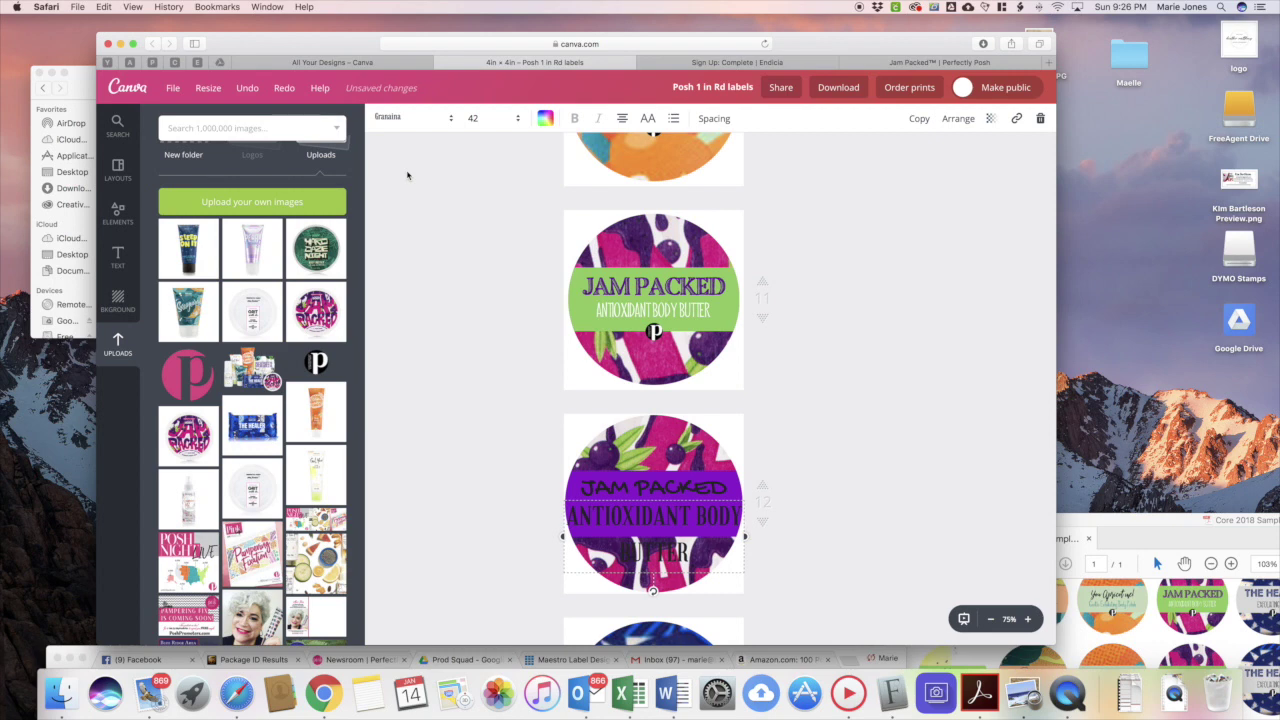
pyautogui.click(518, 119)
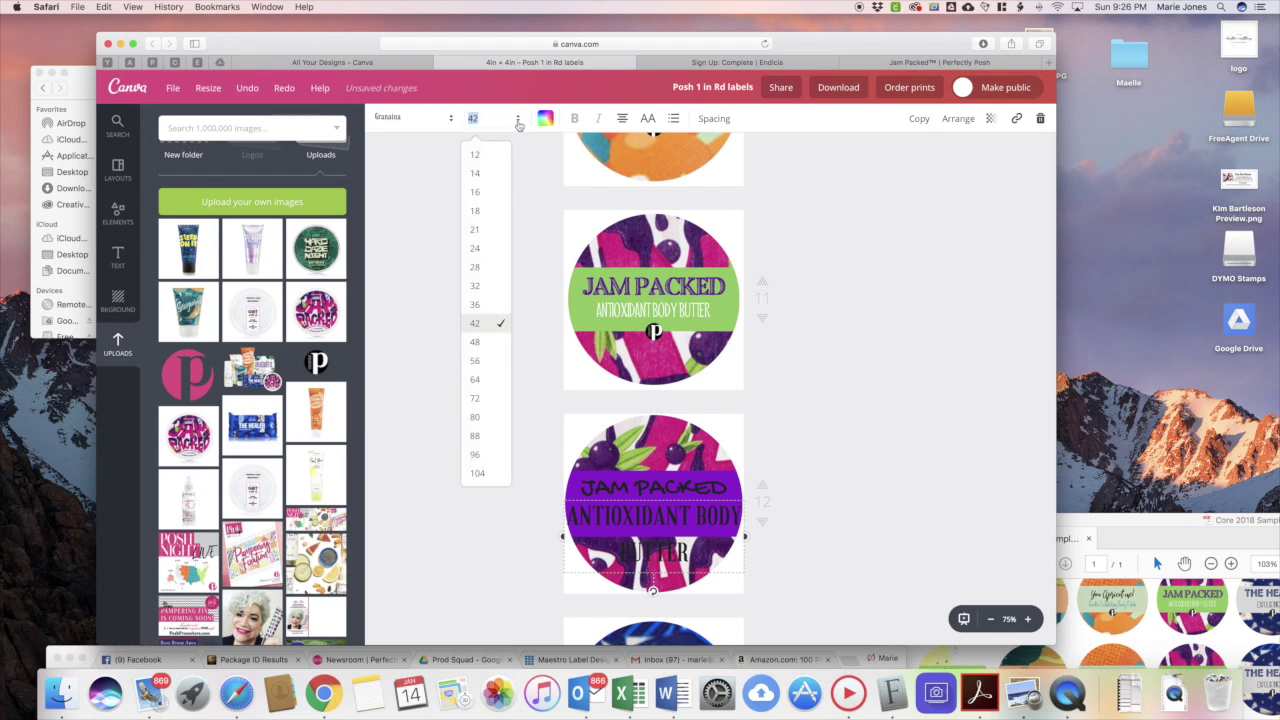
pyautogui.click(478, 289)
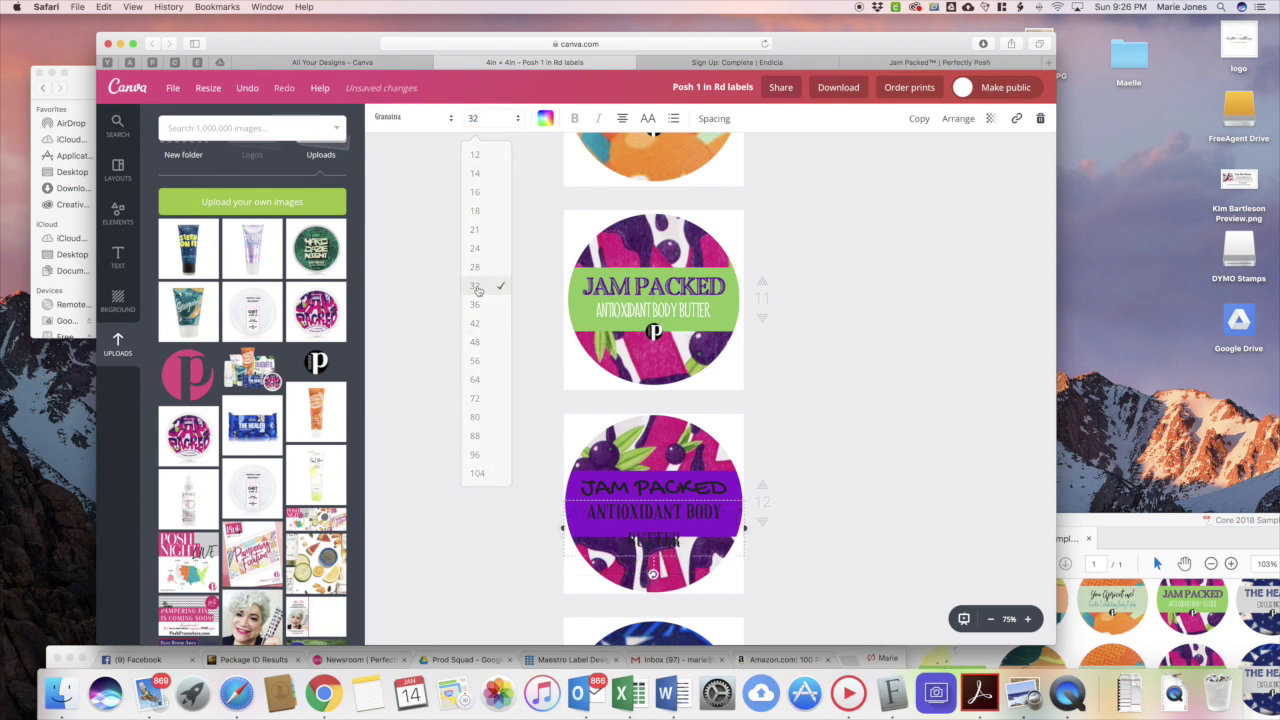
pyautogui.click(518, 119)
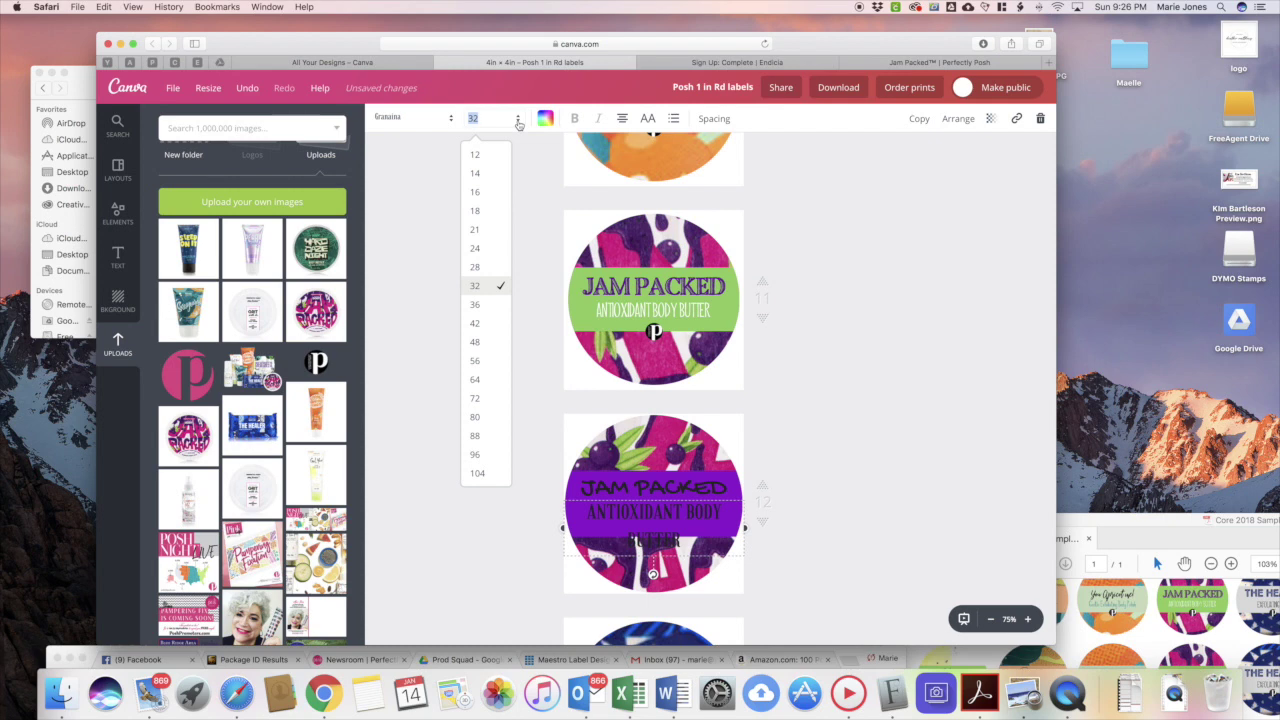
pyautogui.click(478, 250)
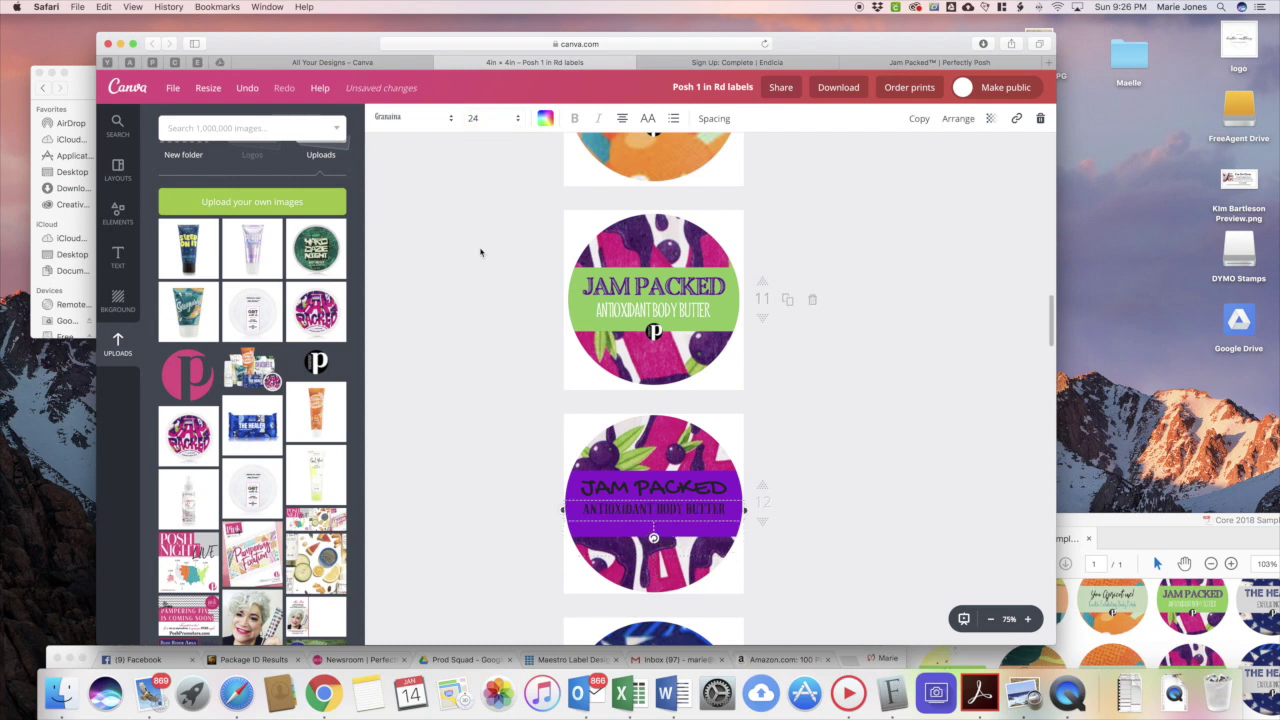
# Recolor the "ANTIOXIDANT BODY BUTTER" text on page 12 to white.
pyautogui.click(545, 118)
pyautogui.scroll(-3, 623, 267)
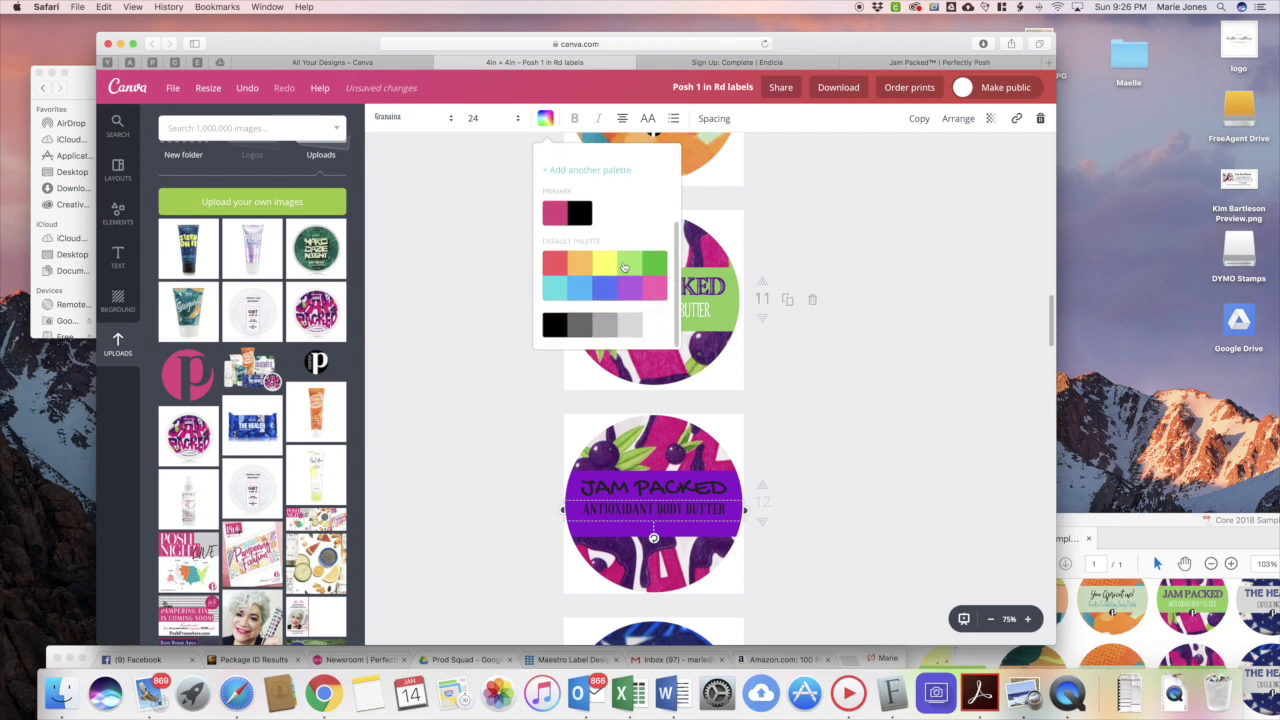
pyautogui.click(657, 330)
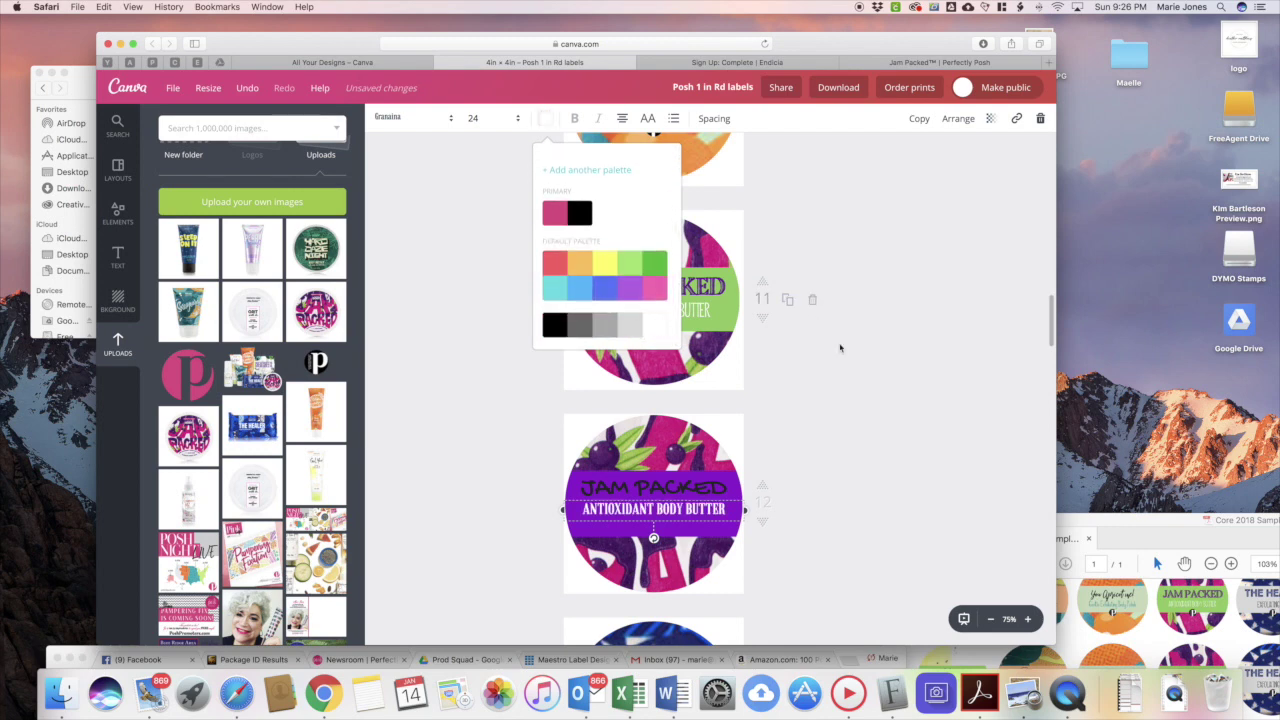
pyautogui.click(848, 383)
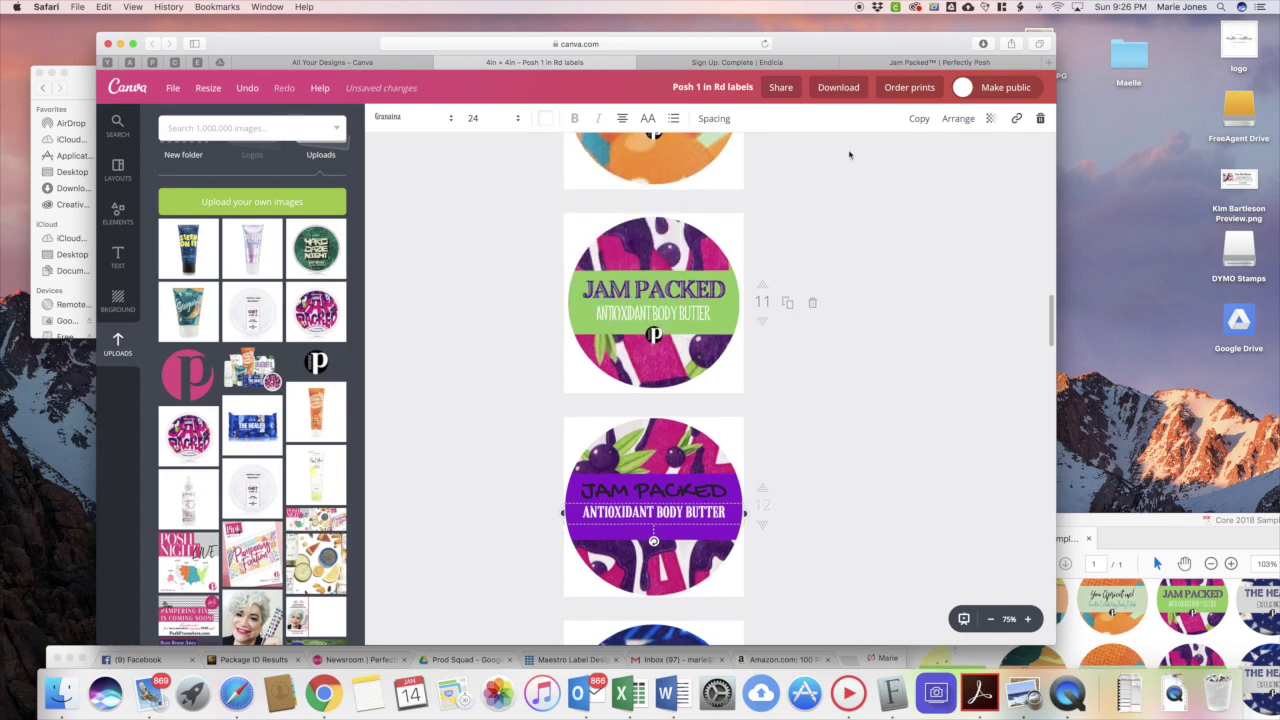
# Check the download options and the design's title without altering them.
pyautogui.click(840, 88)
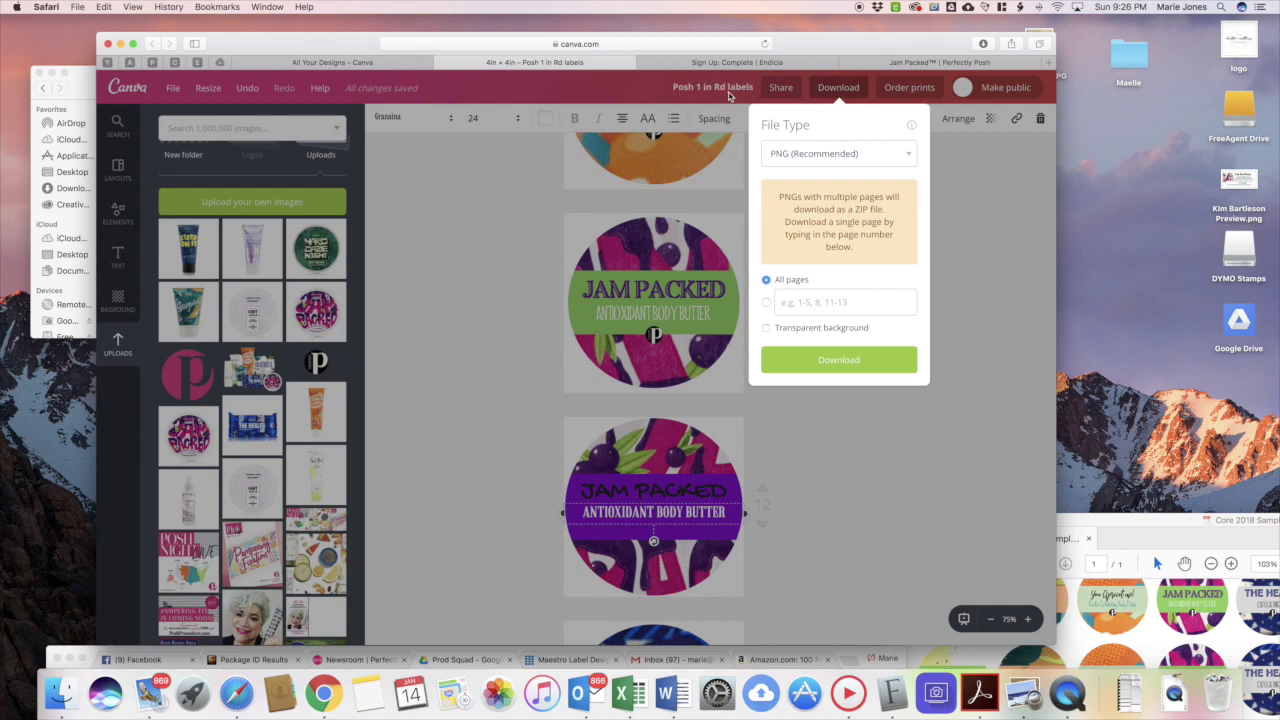
pyautogui.click(685, 89)
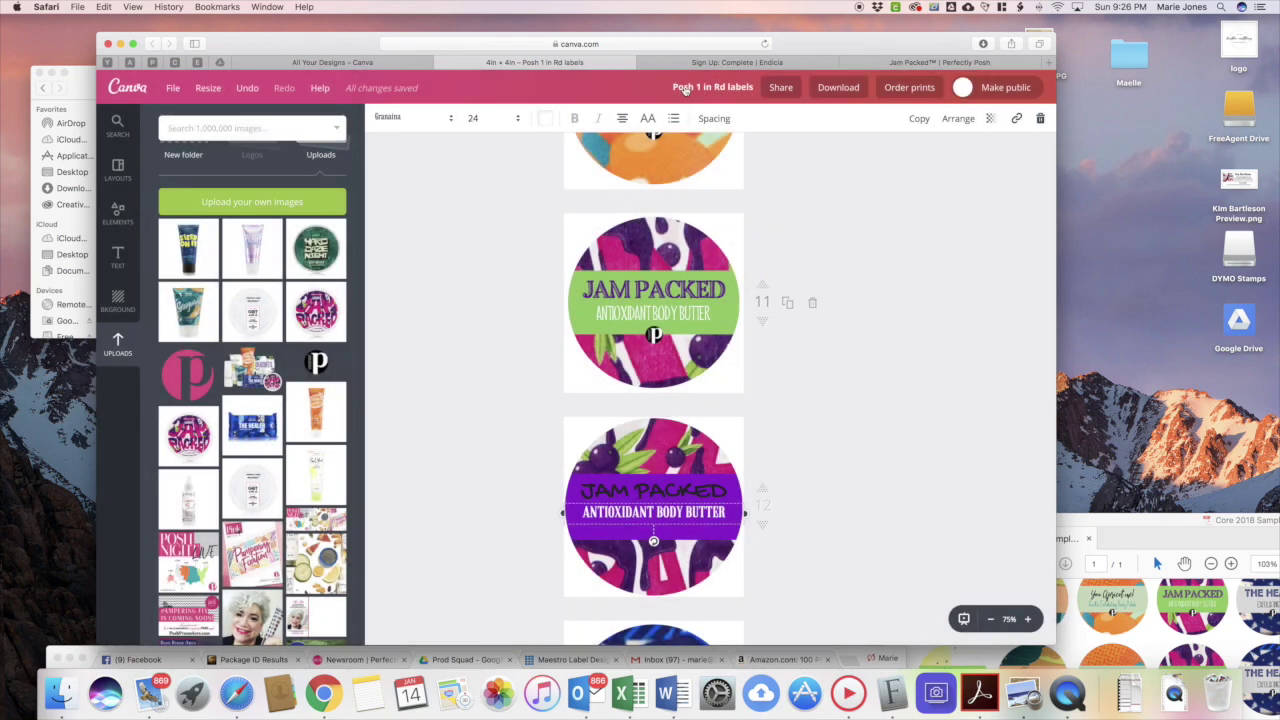
pyautogui.click(705, 90)
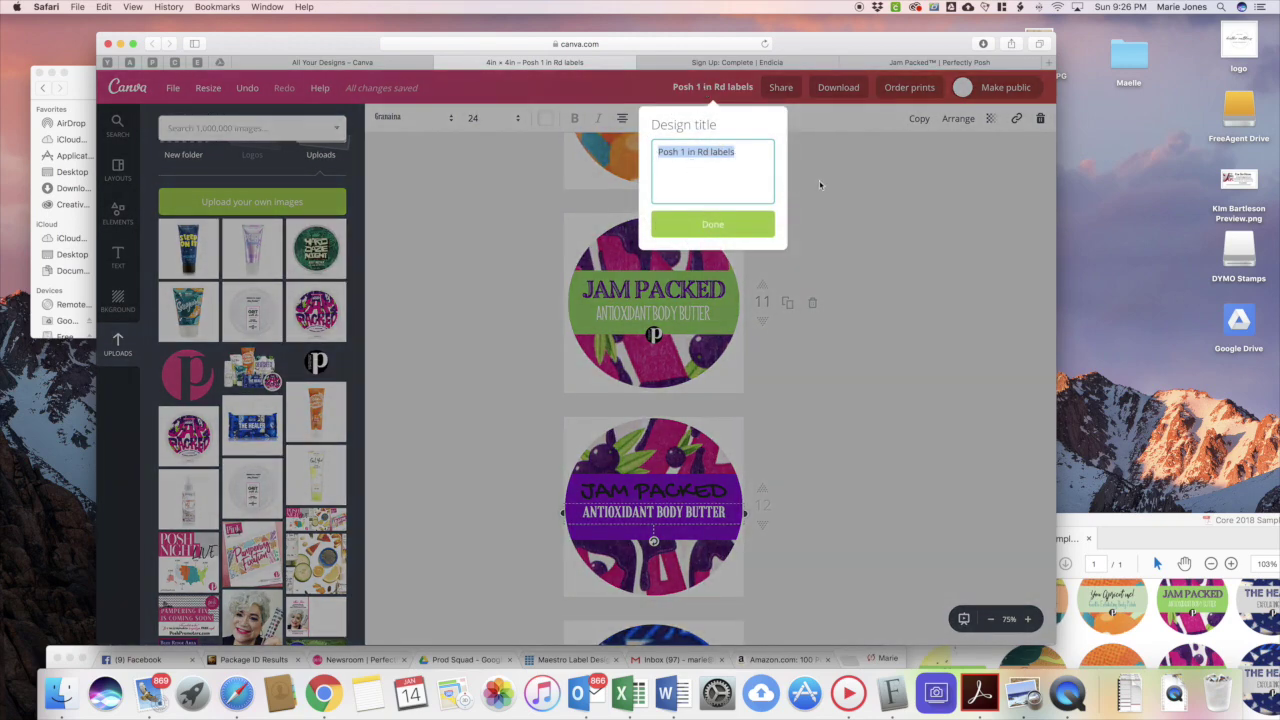
pyautogui.click(732, 234)
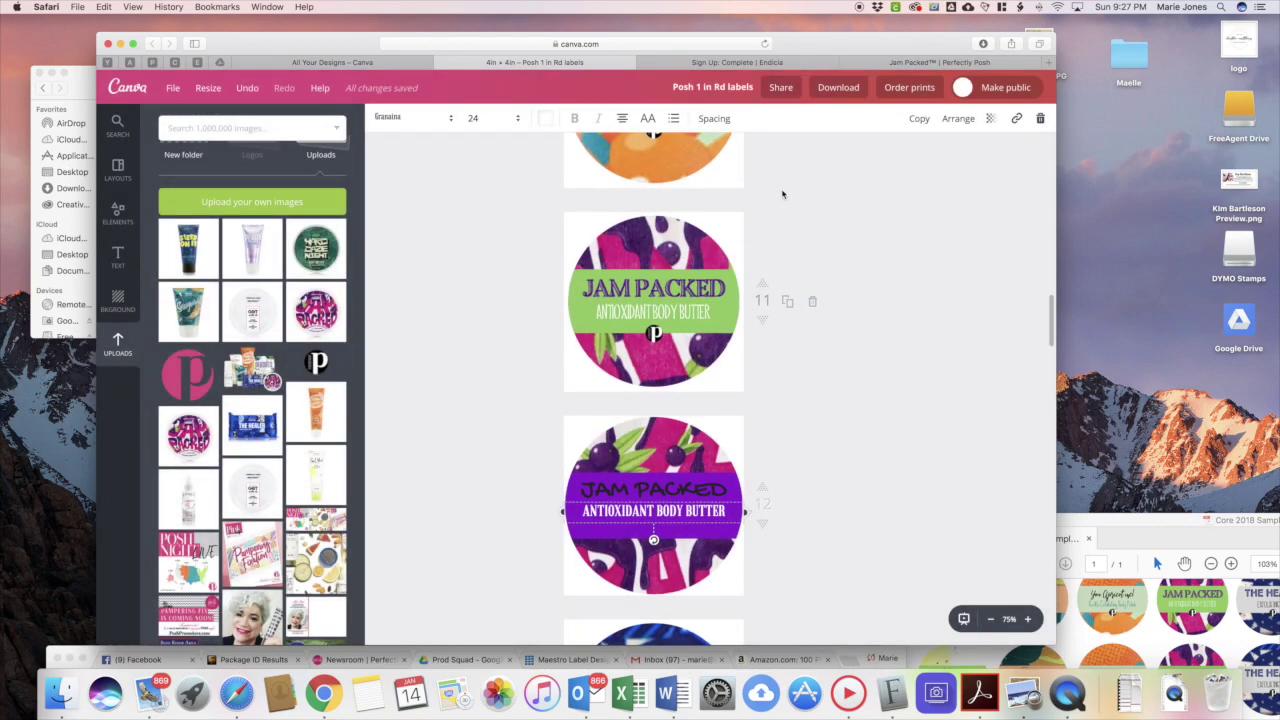
# Download only page 12 as a PNG with a transparent background.
pyautogui.click(845, 89)
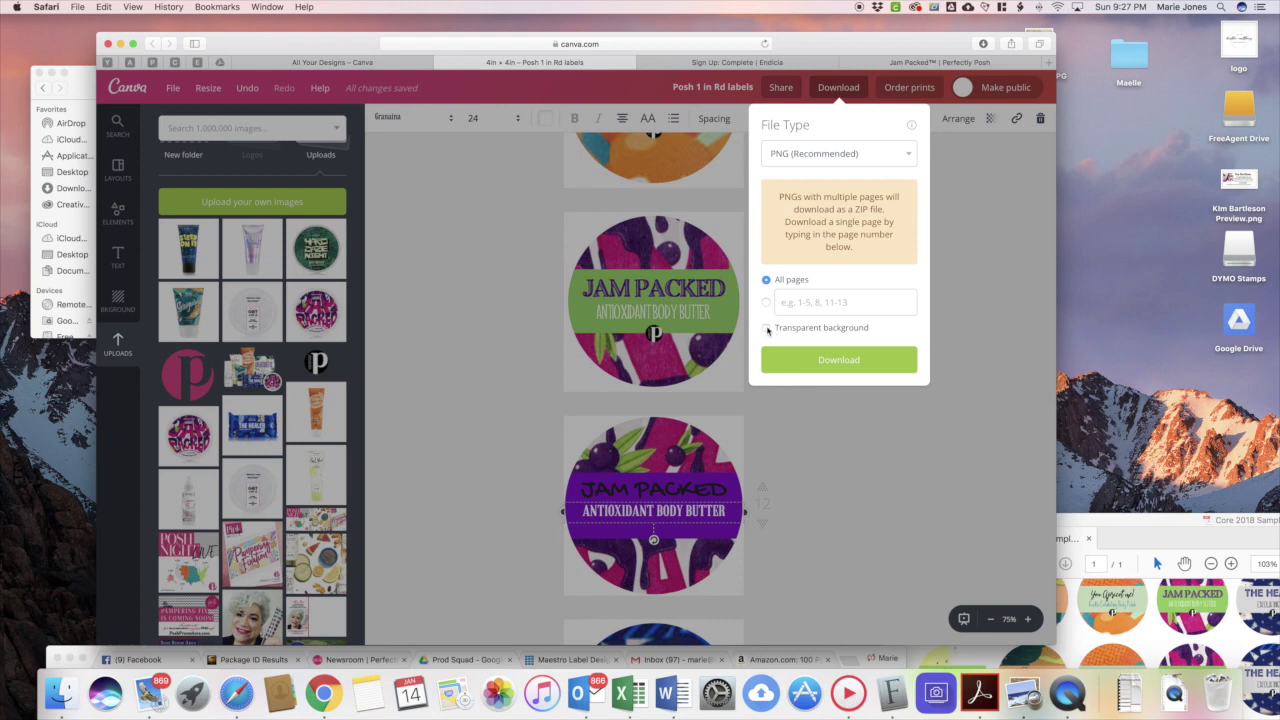
pyautogui.click(797, 297)
pyautogui.write('12')
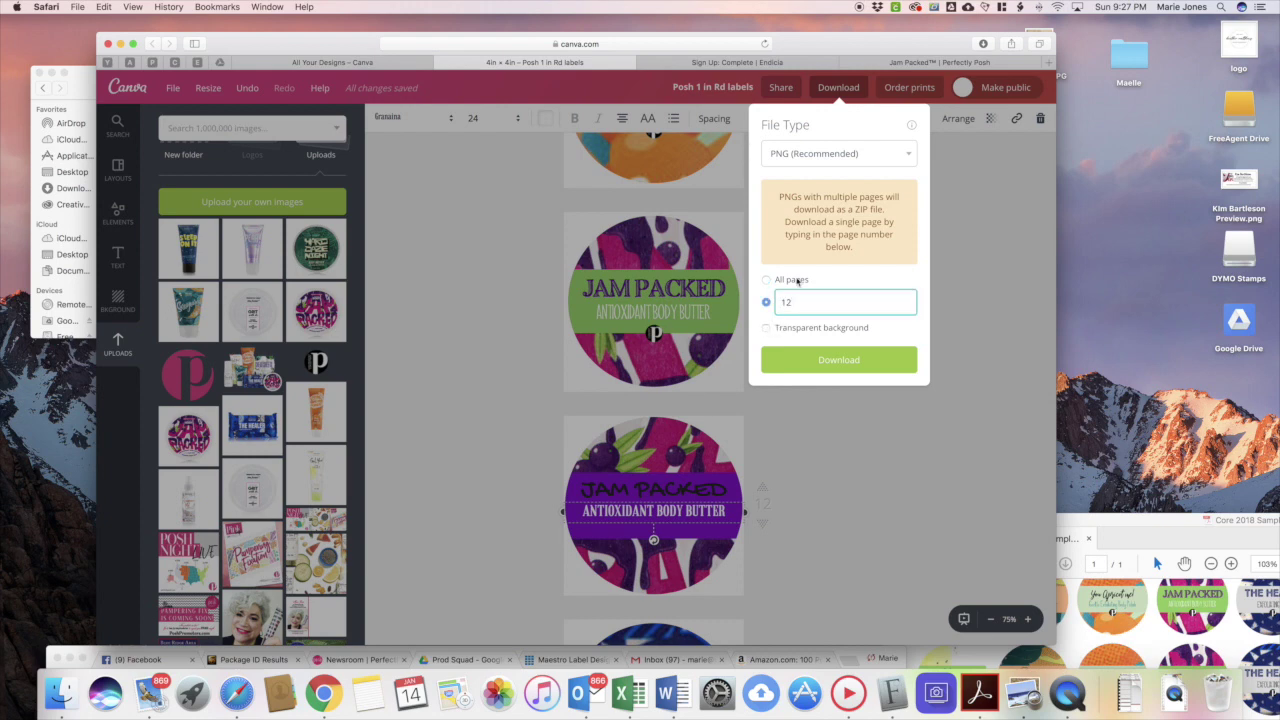
pyautogui.click(766, 328)
pyautogui.click(849, 362)
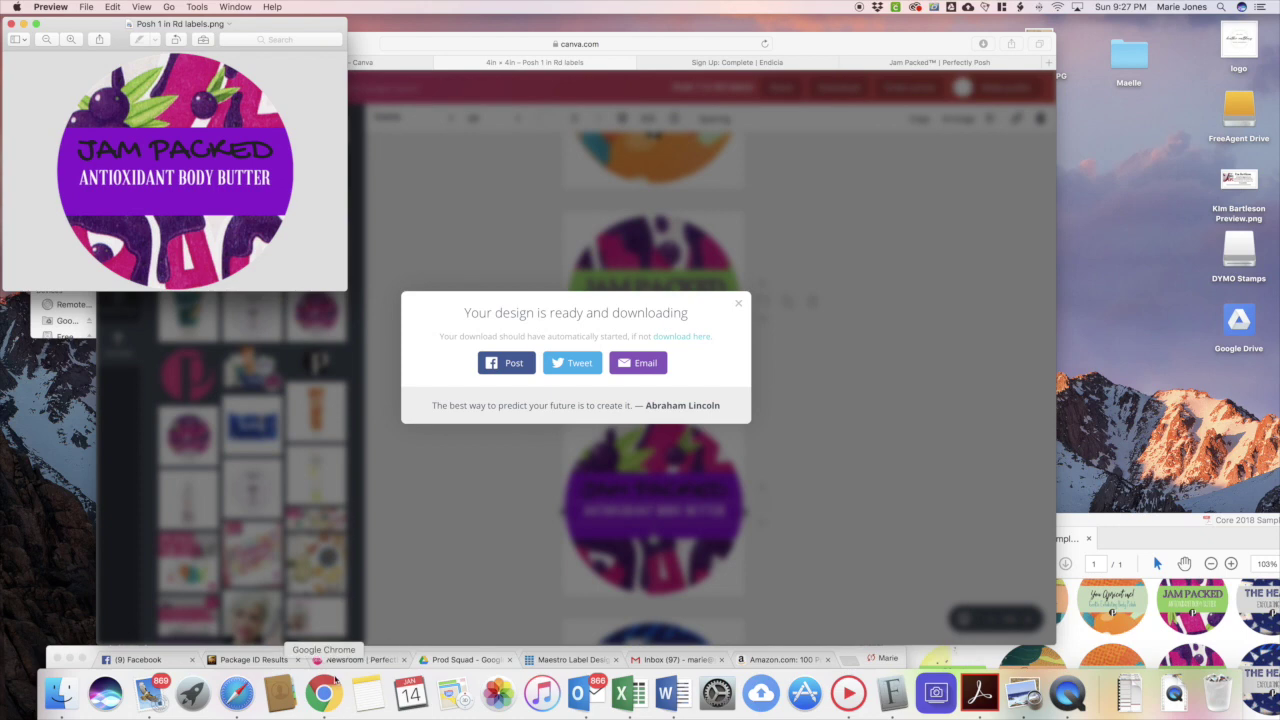
# Bring the Maestro Label Designer in Chrome into full view and inspect its uploaded images and multi-design layout.
pyautogui.click(570, 661)
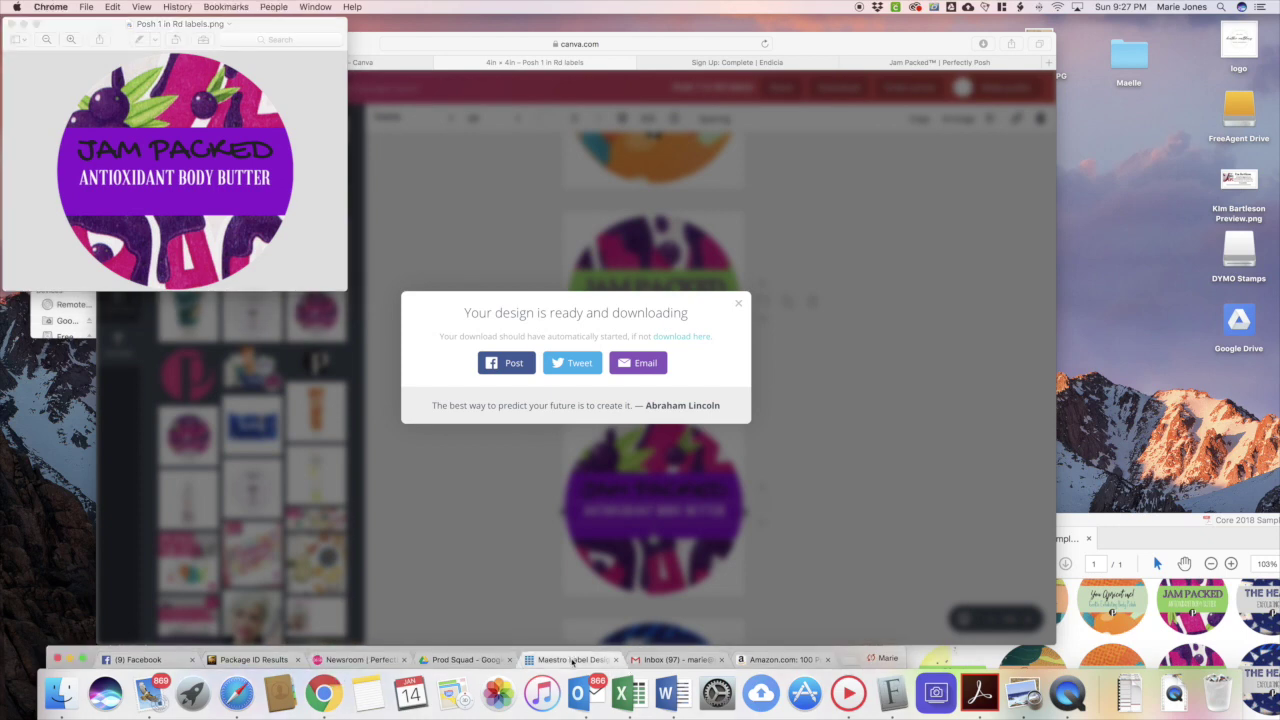
pyautogui.moveTo(517, 647); pyautogui.dragTo(612, 290)
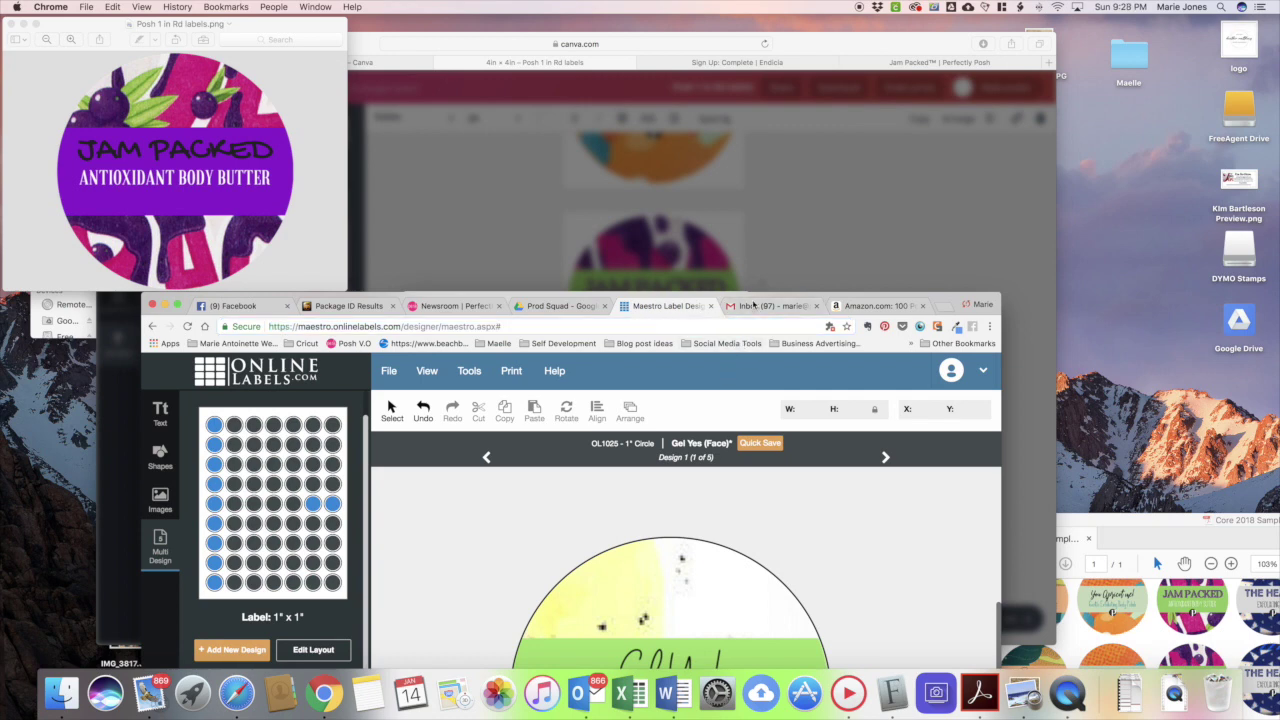
pyautogui.moveTo(719, 300); pyautogui.dragTo(862, 115)
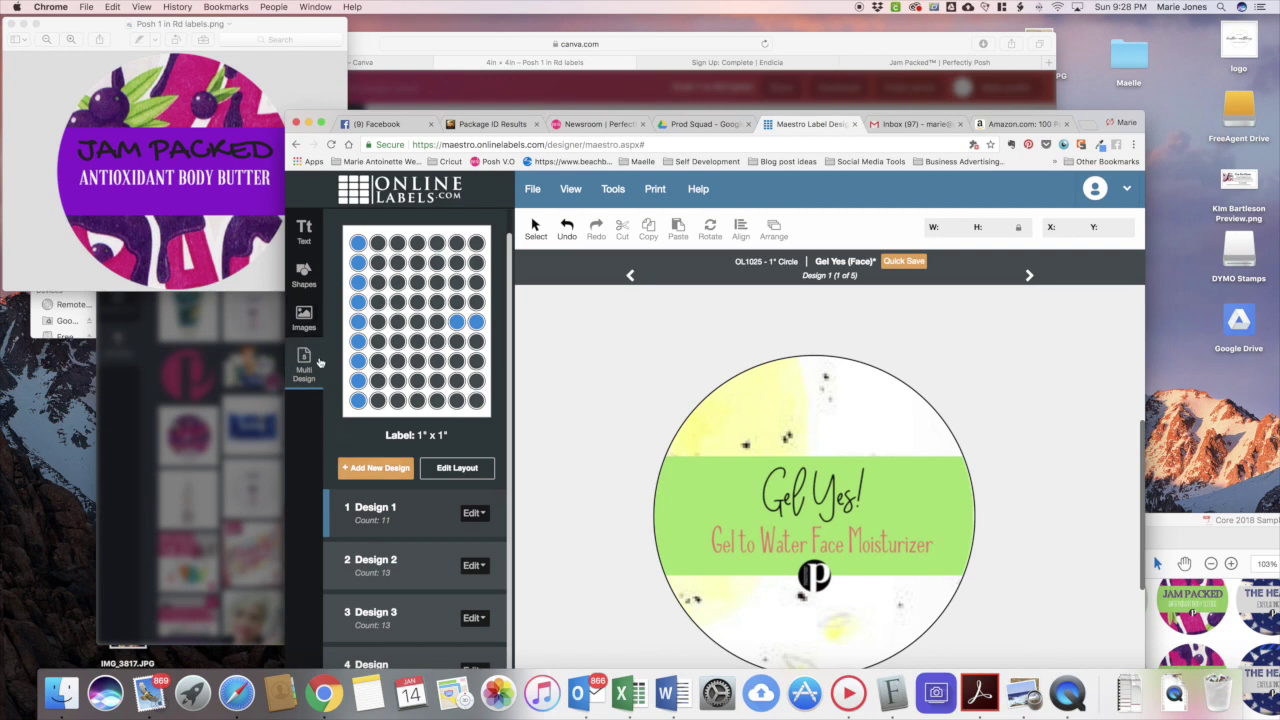
pyautogui.click(304, 315)
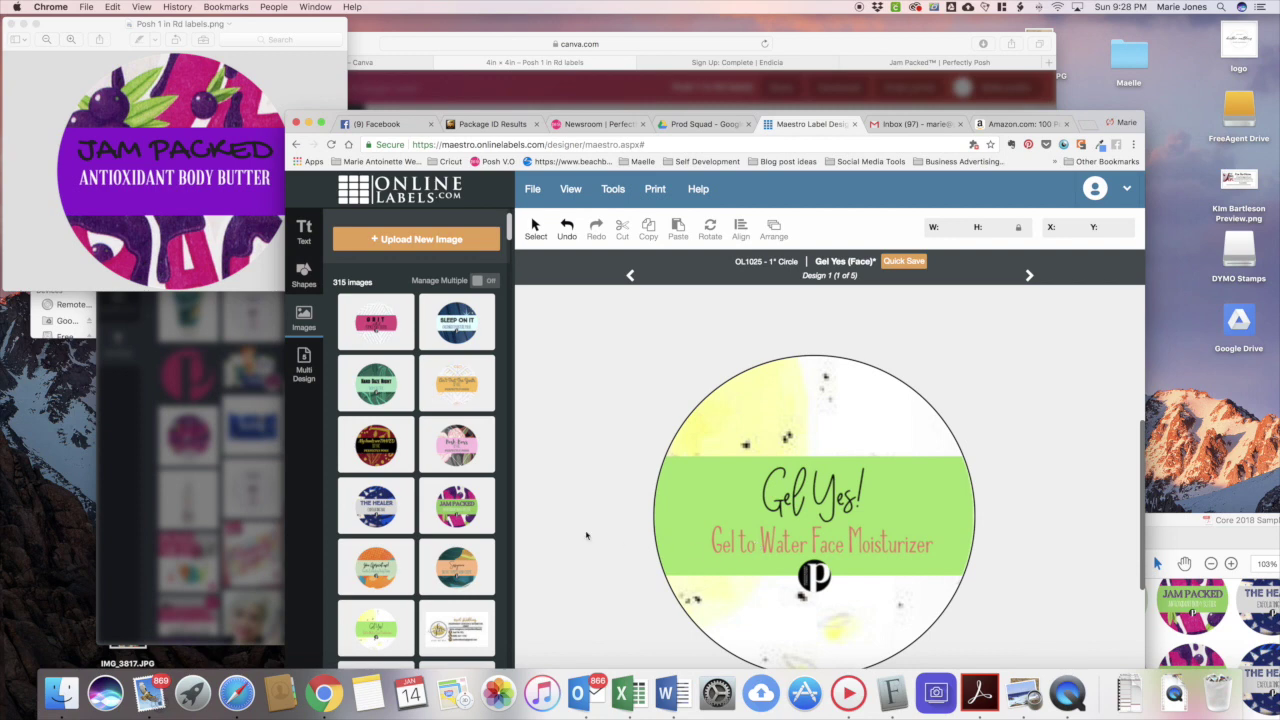
pyautogui.click(305, 370)
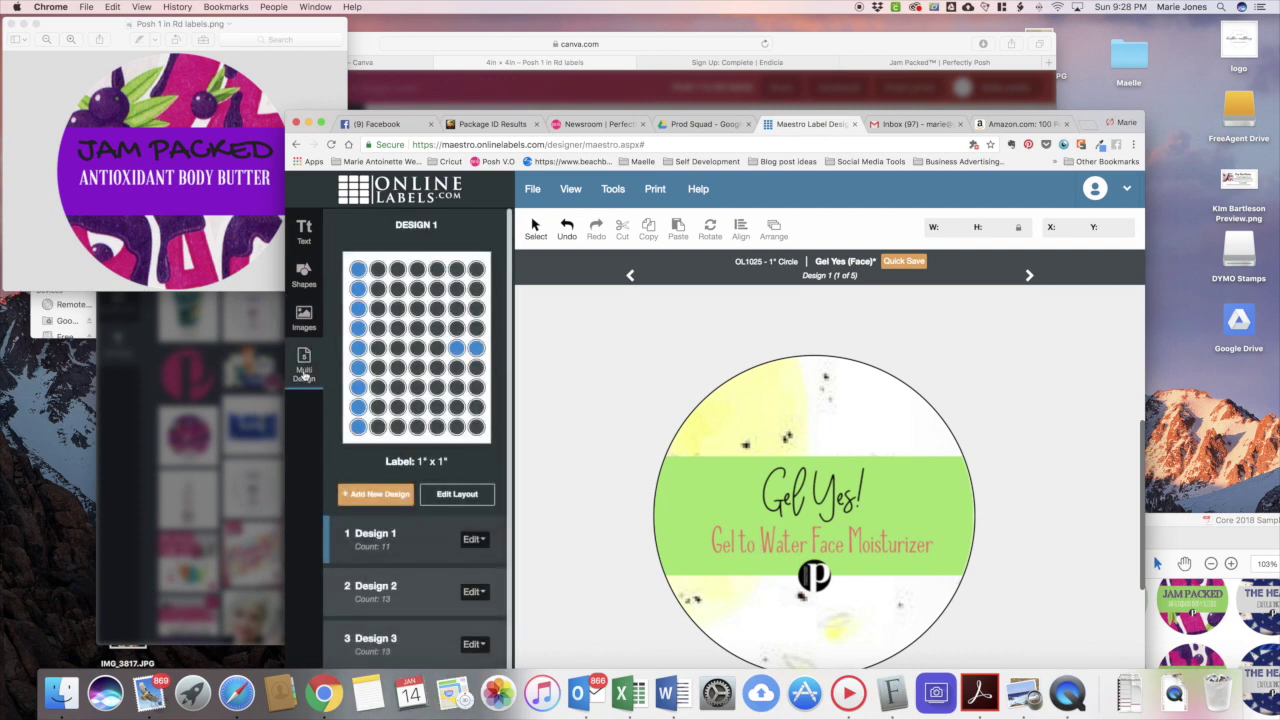
# Minimize the label designer window and move Core 2018 Sample Stickers.pdf in Acrobat into full view.
pyautogui.click(308, 124)
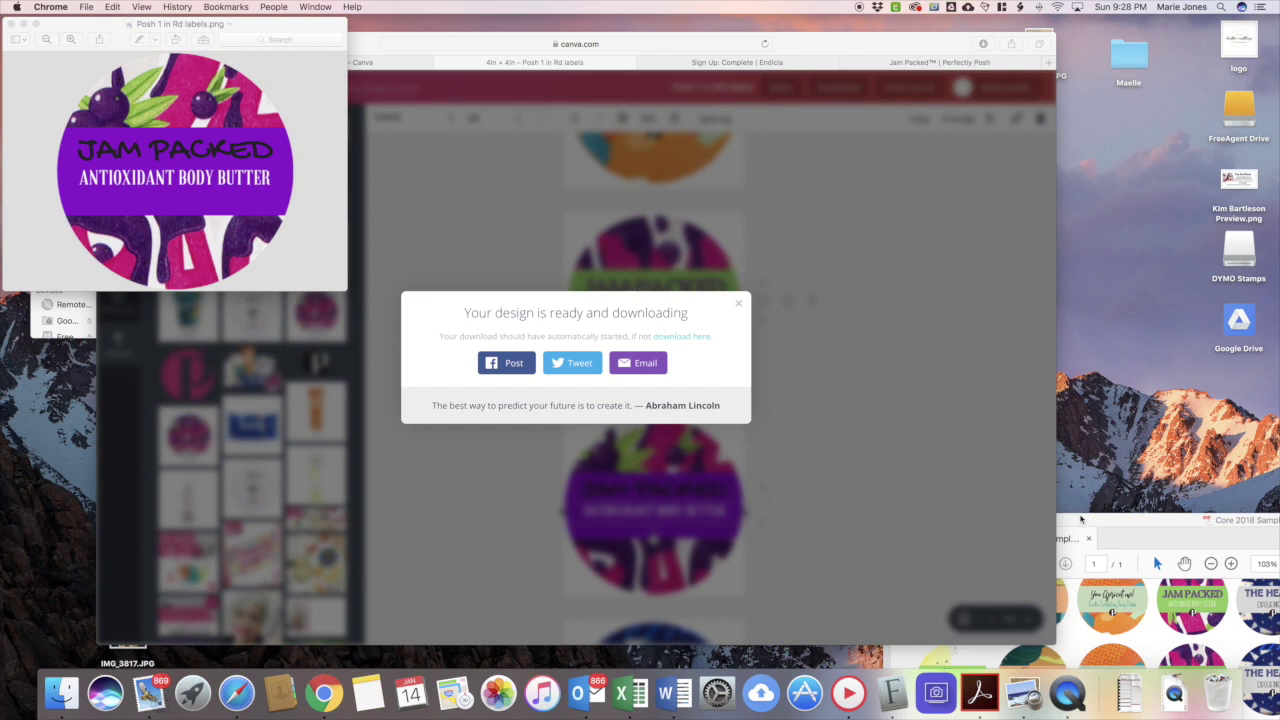
pyautogui.moveTo(1081, 527); pyautogui.dragTo(608, 100)
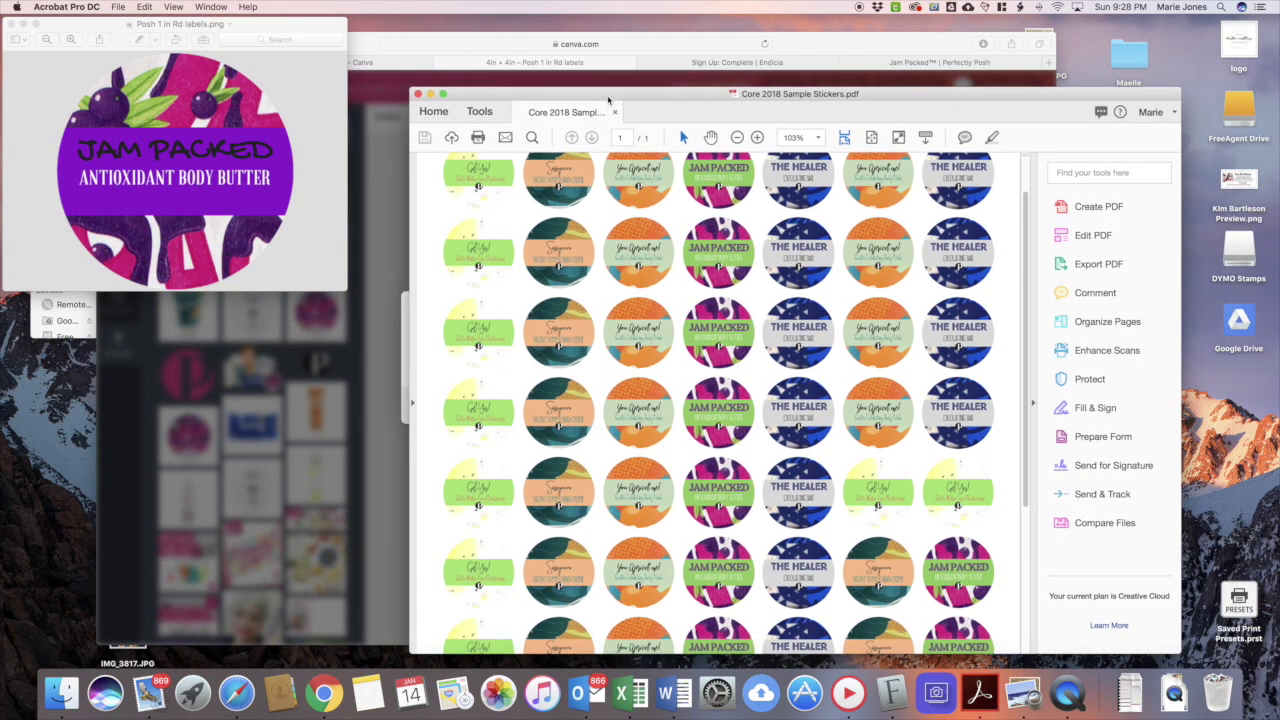